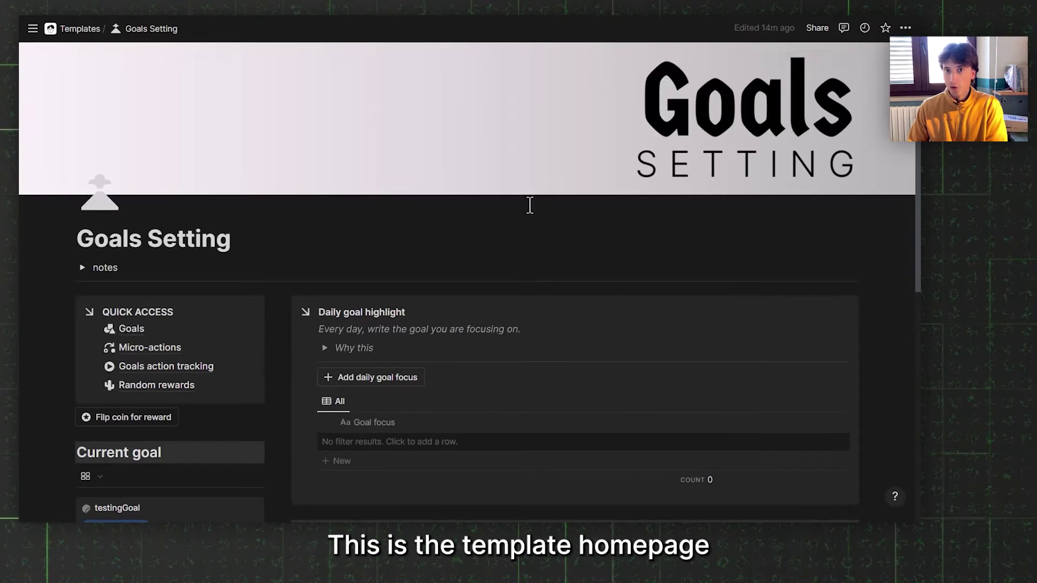
# - Open the Goals database from the quick access section of the Goals Setting homepage
pyautogui.scroll(-1, 438, 292)
pyautogui.scroll(-3, 438, 292)
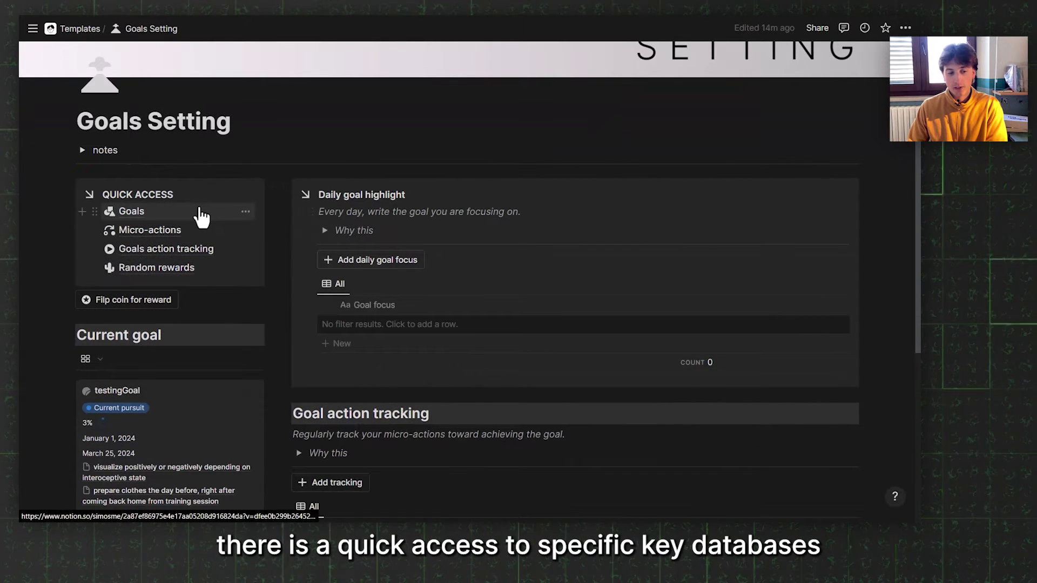
pyautogui.moveTo(204, 216)
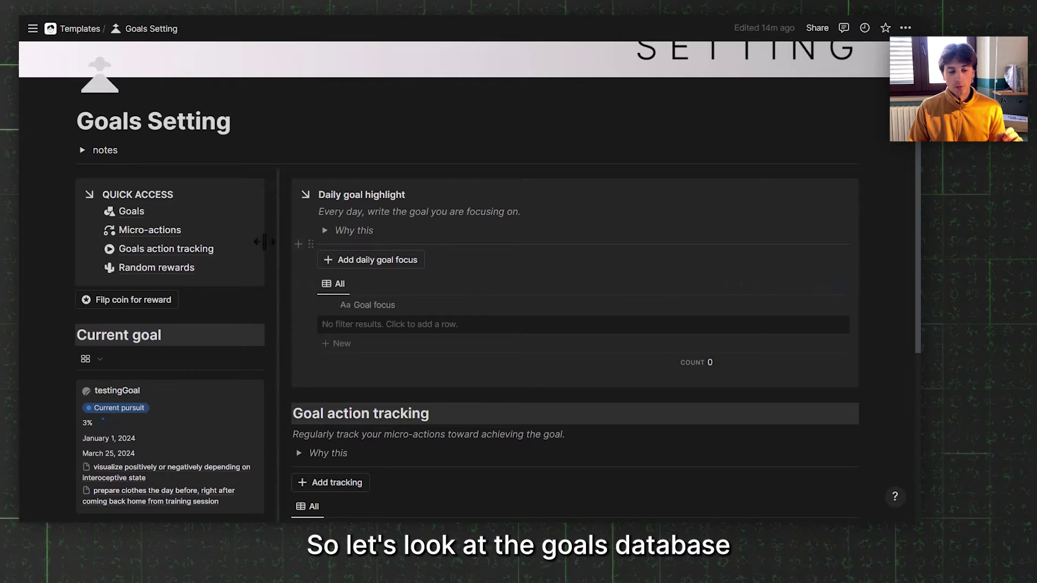
pyautogui.click(208, 223)
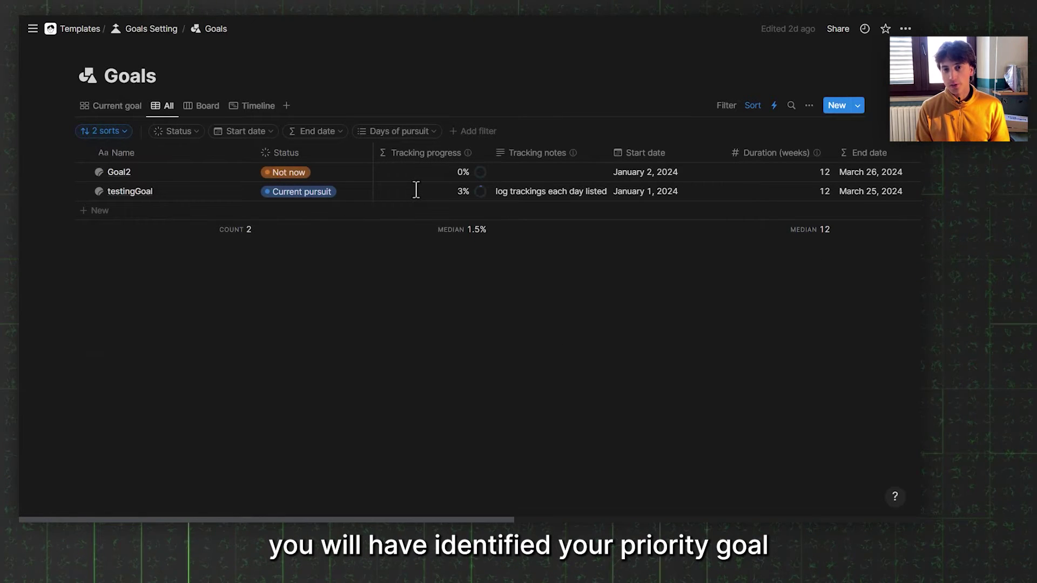
# - Review the goals in the current goal, full list, board and timeline views, including the timeline's resolution options
pyautogui.click(113, 111)
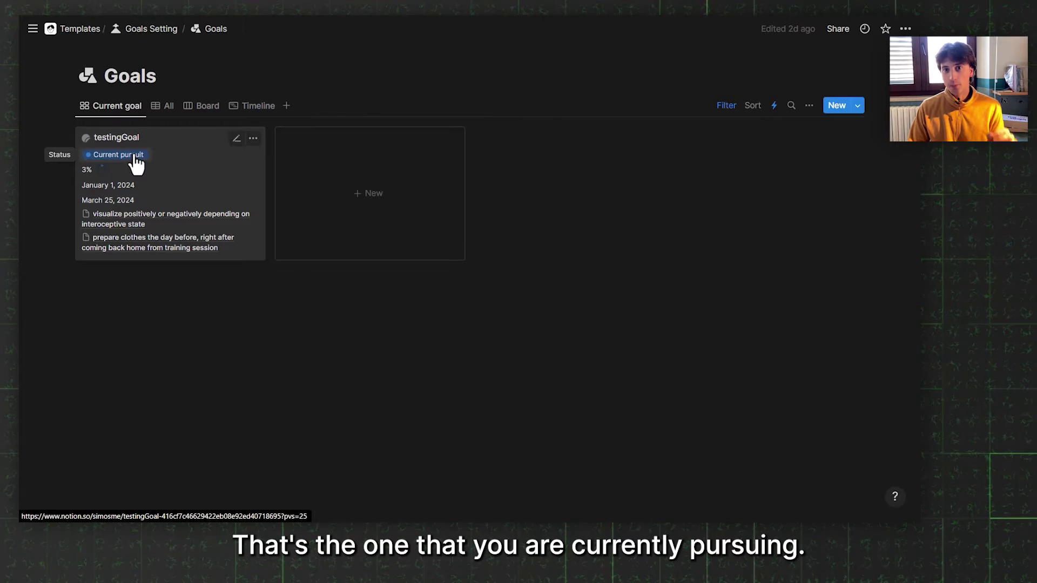
pyautogui.click(169, 110)
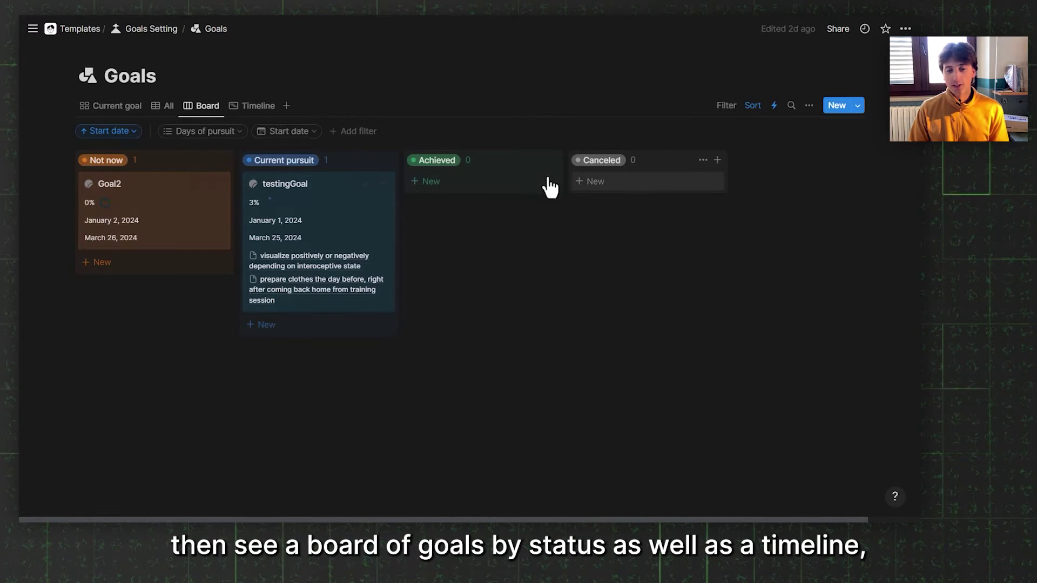
pyautogui.click(255, 106)
pyautogui.click(837, 157)
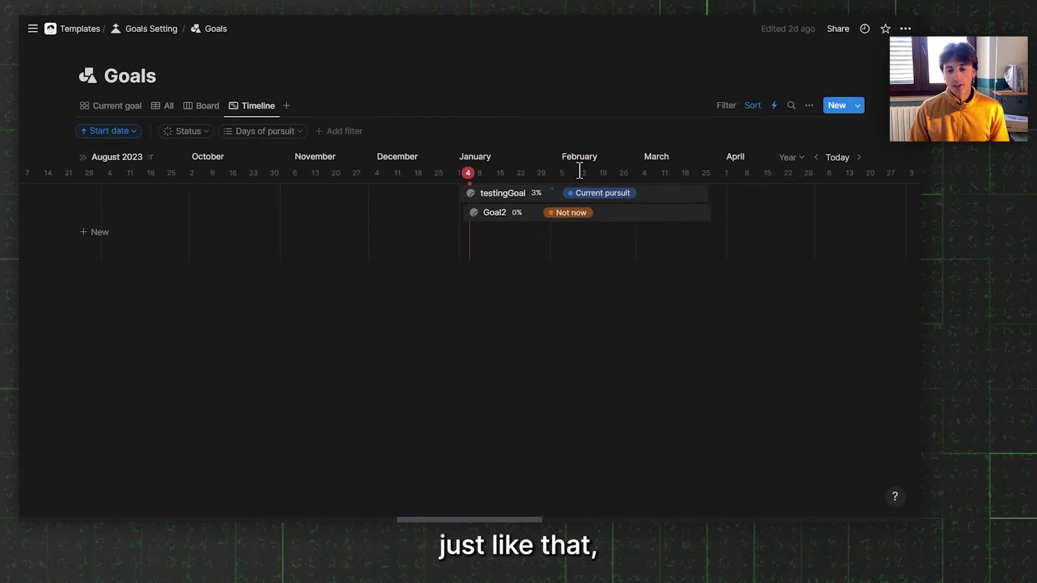
pyautogui.click(790, 157)
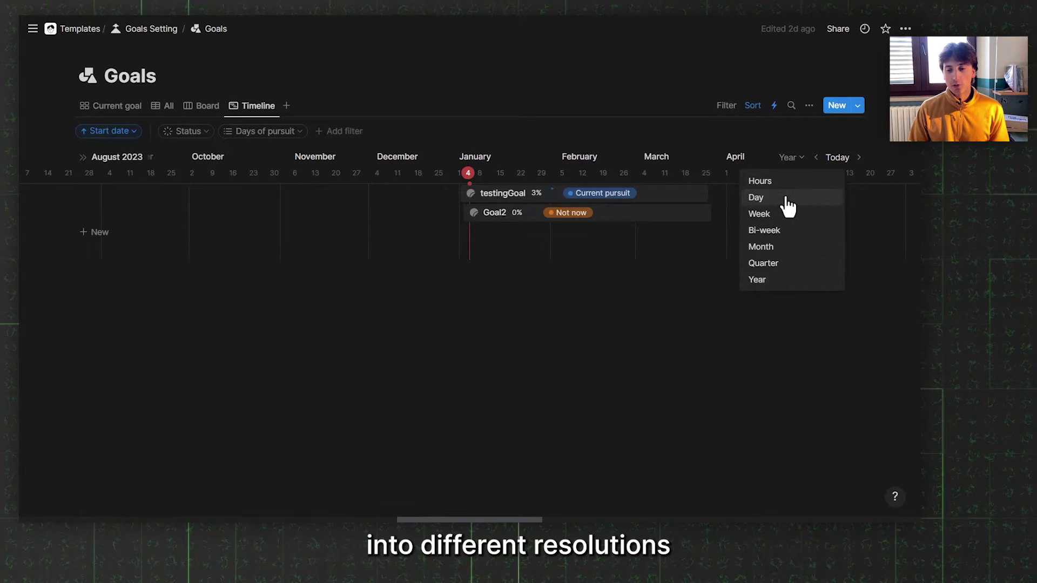
pyautogui.click(775, 247)
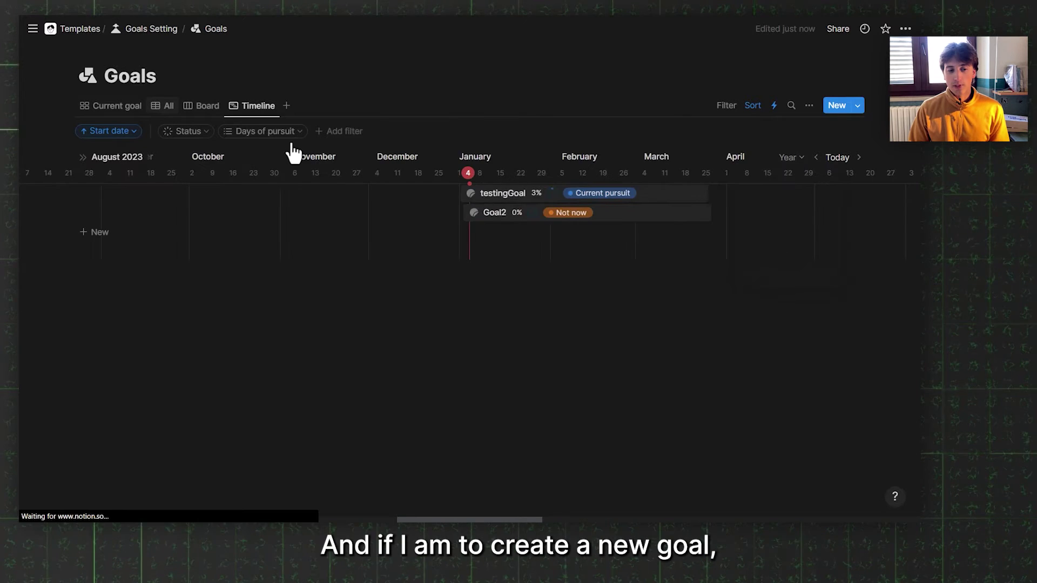
# - Create a new goal titled "increase website traffic by 20% from organic search through the implementation of a new SEO strategy and consistent blog content updates"
pyautogui.click(839, 107)
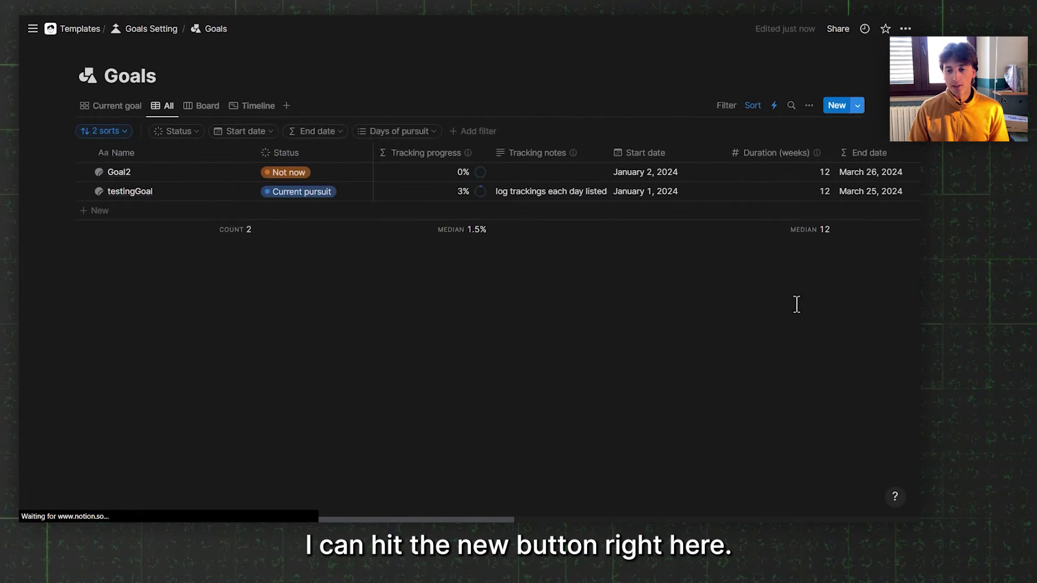
pyautogui.doubleClick(132, 189)
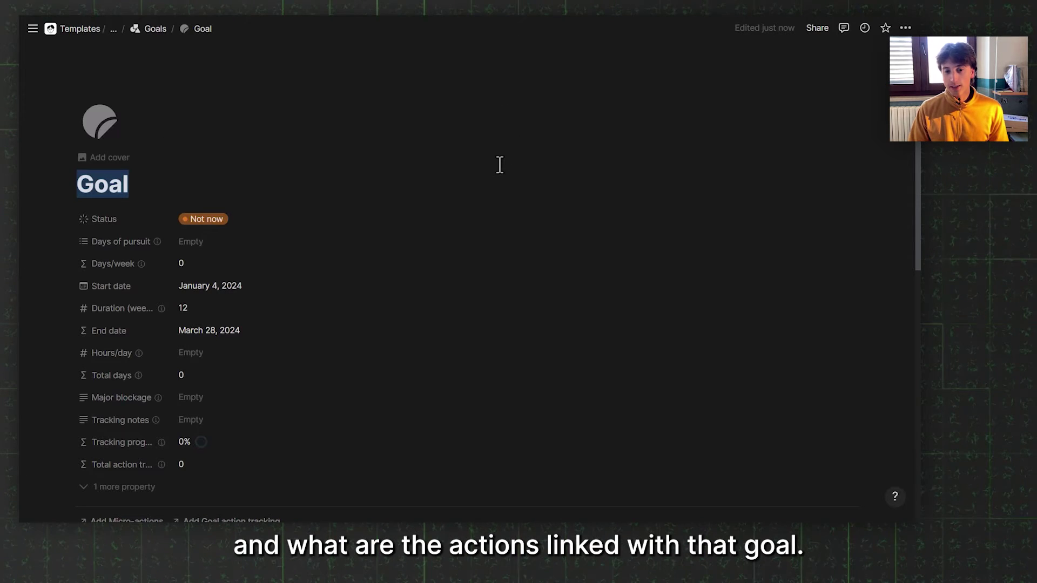
pyautogui.hotkey('alt', 'Tab')
pyautogui.press('Tab')
pyautogui.press('Escape')
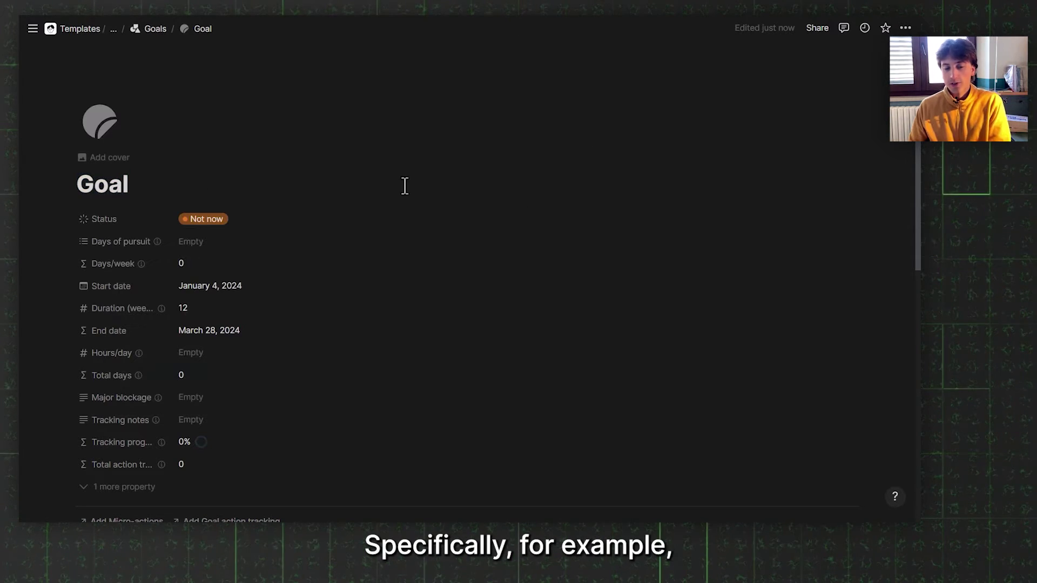
pyautogui.doubleClick(117, 189)
pyautogui.write('increase website traffic by 20% from organic search through the implementation of a new SEO strategy and consistent blog content updates')
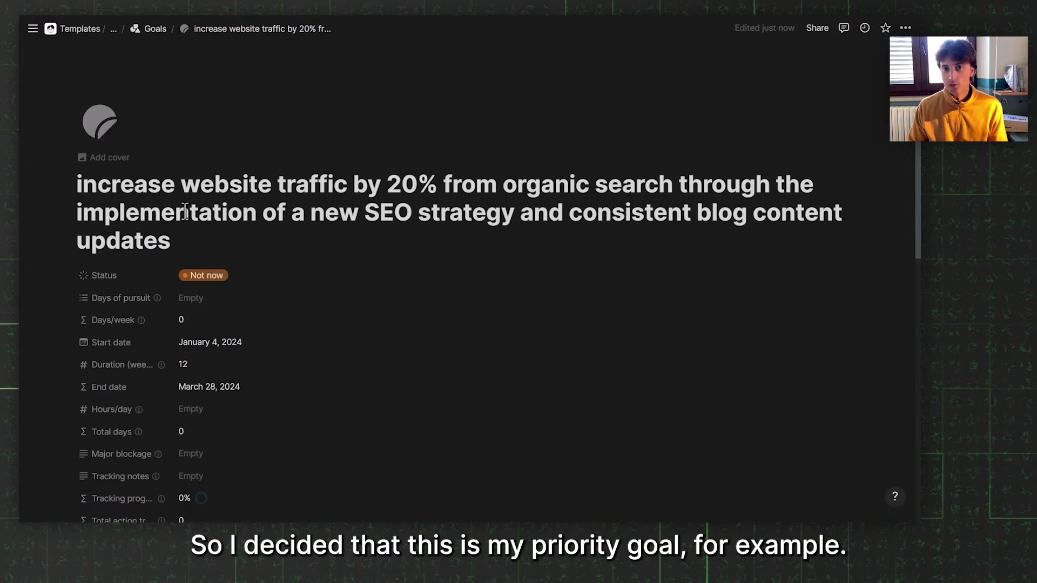
# - Set the new goal's status to Current pursuit
pyautogui.scroll(-2, 185, 219)
pyautogui.click(185, 216)
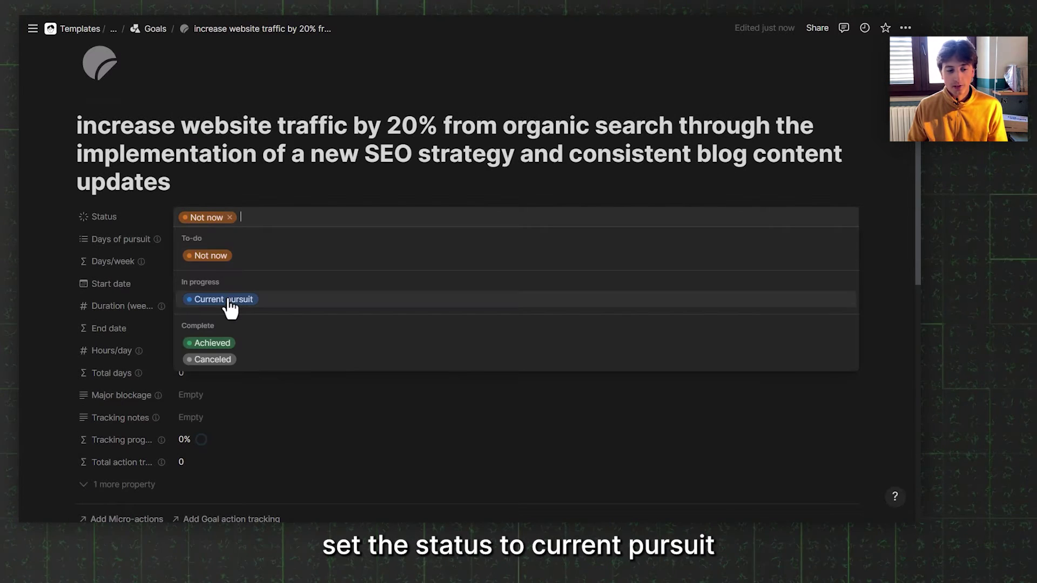
pyautogui.click(229, 301)
# - Set the goal's days of pursuit to Monday, Tuesday, Wednesday, Thursday, Friday and Saturday
pyautogui.scroll(-2, 227, 270)
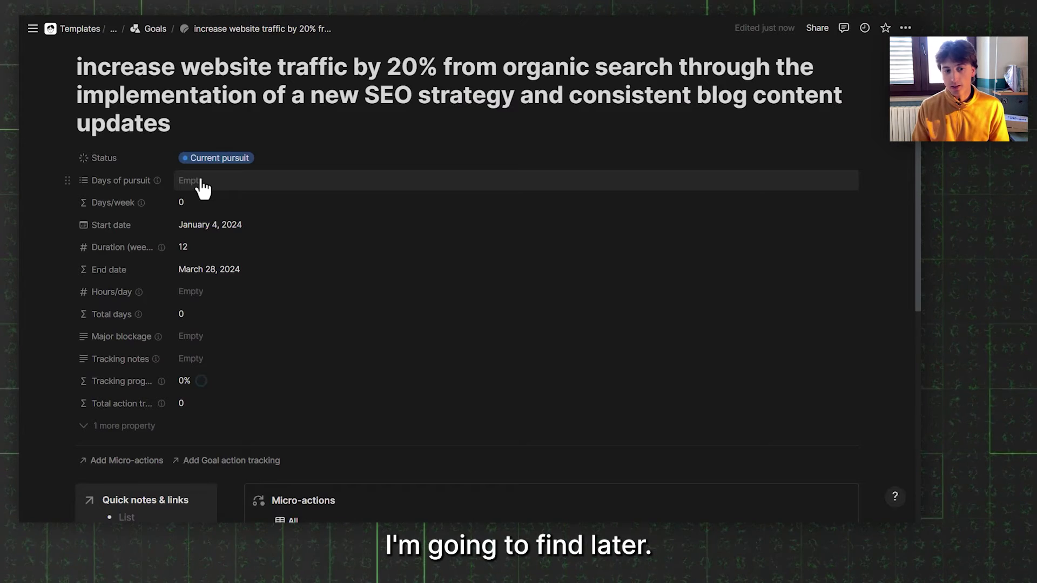
pyautogui.moveTo(160, 183)
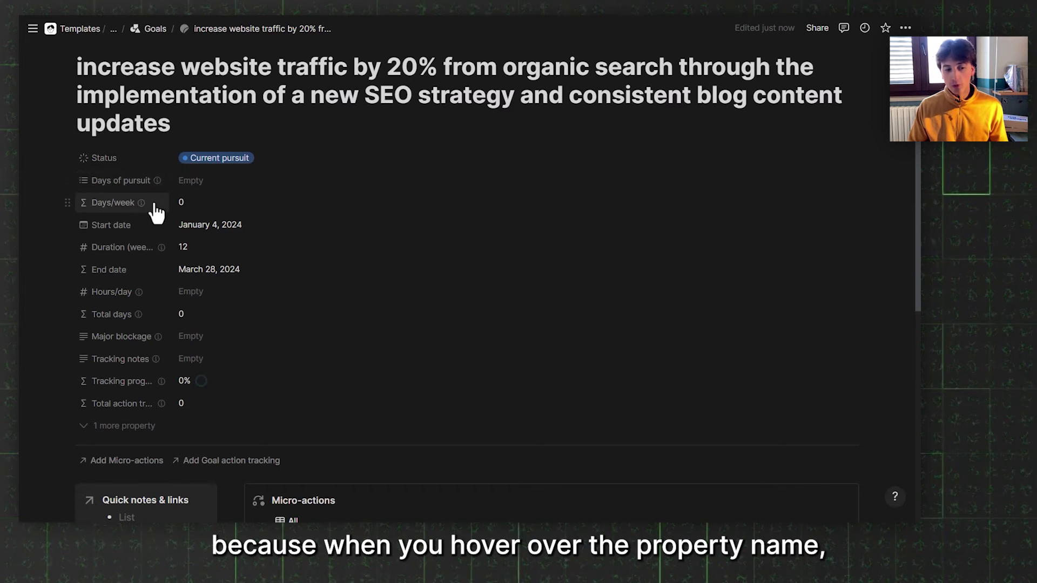
pyautogui.moveTo(157, 214)
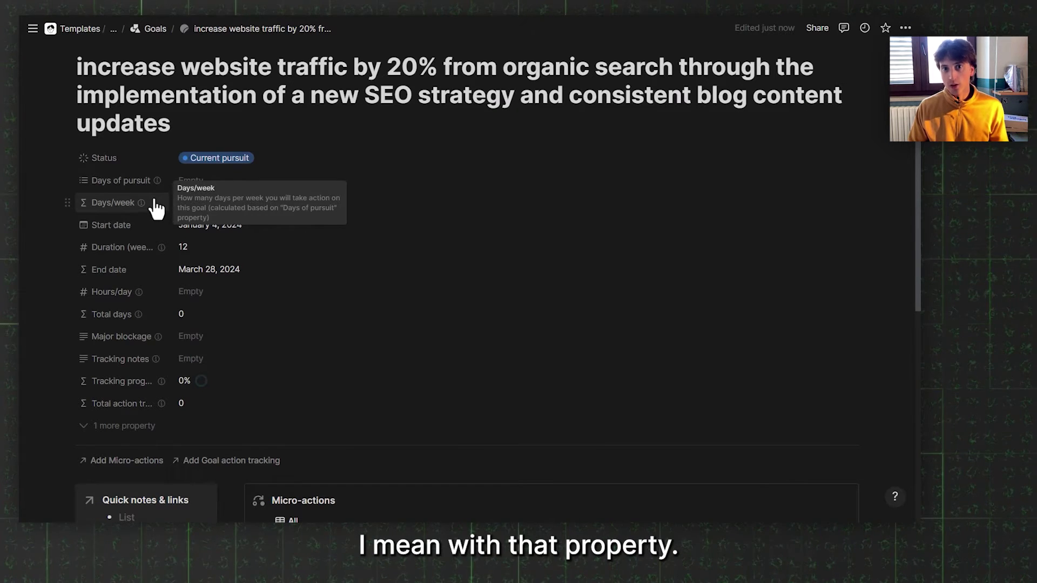
pyautogui.click(190, 181)
pyautogui.click(215, 219)
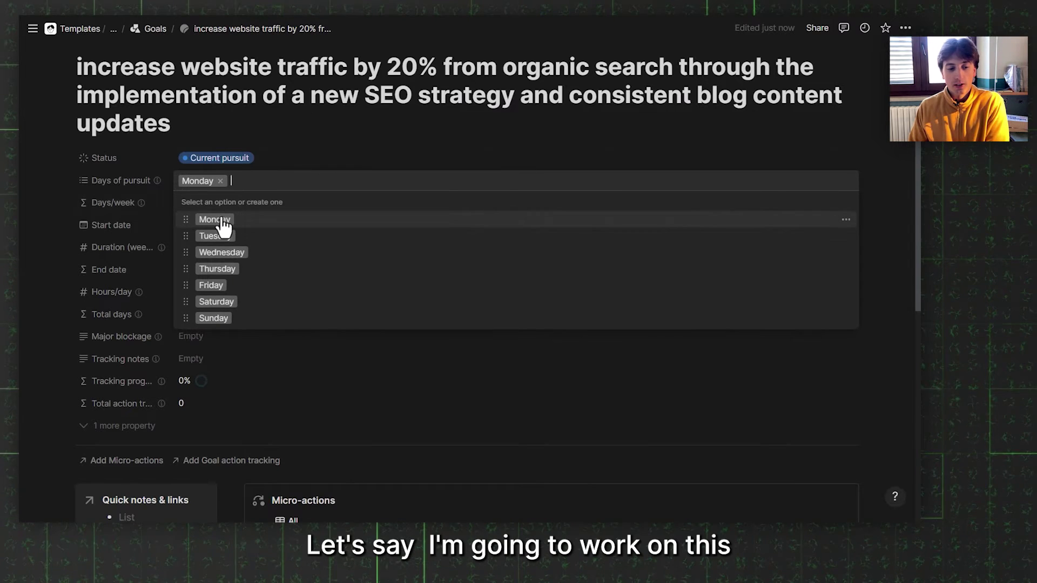
pyautogui.click(219, 236)
pyautogui.click(218, 252)
pyautogui.click(217, 269)
pyautogui.click(213, 285)
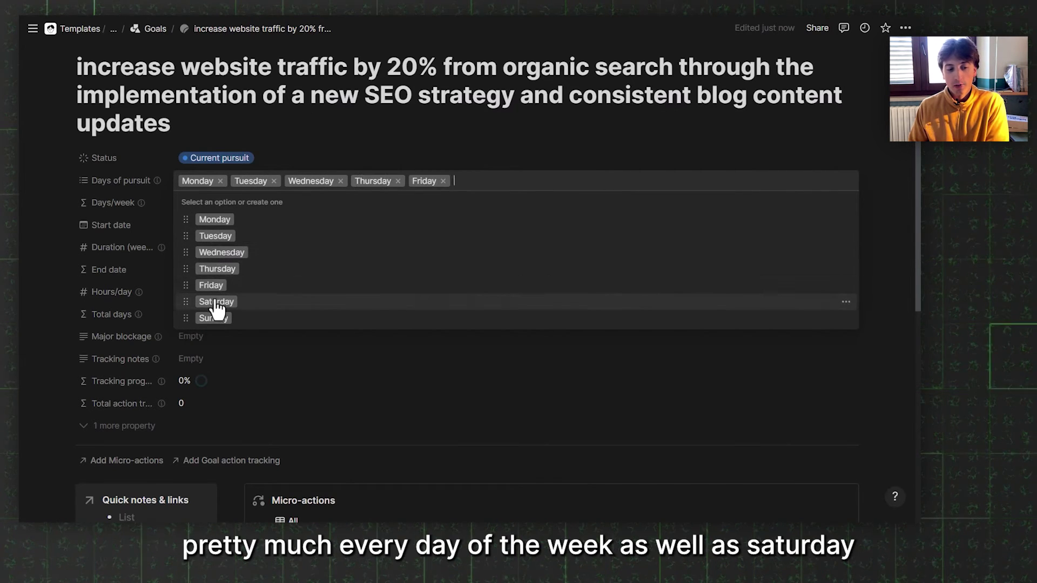
pyautogui.click(216, 301)
pyautogui.click(391, 126)
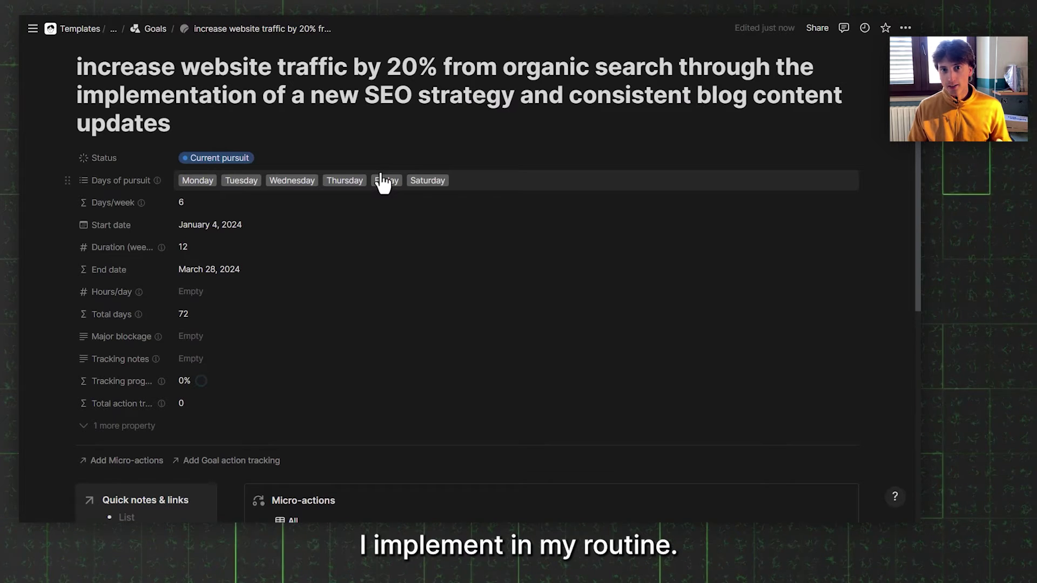
# - Set the goal's start date to January 8, 2024 and its duration to 50 weeks
pyautogui.scroll(-2, 201, 151)
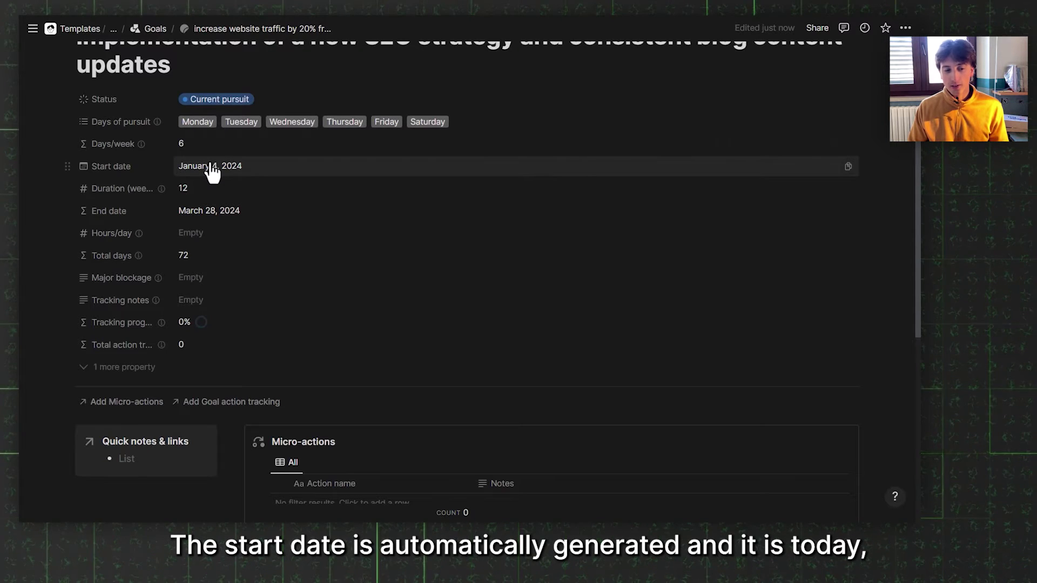
pyautogui.click(211, 168)
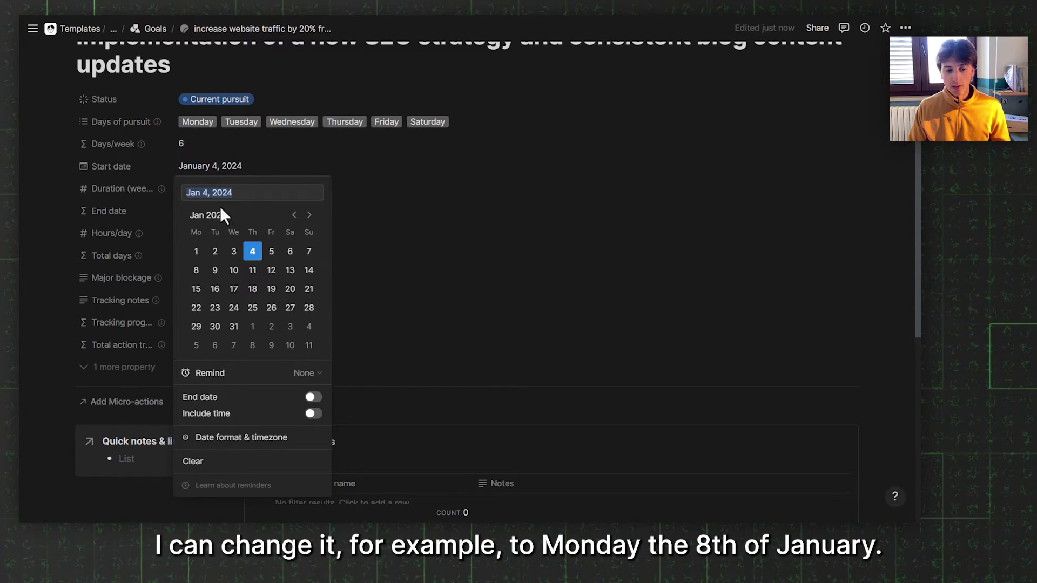
pyautogui.click(196, 270)
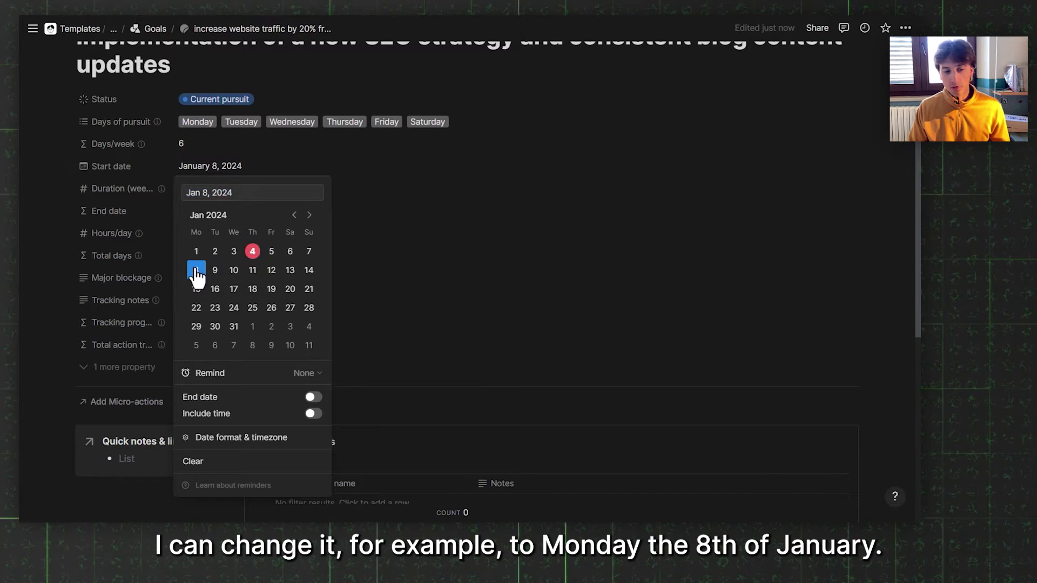
pyautogui.click(141, 257)
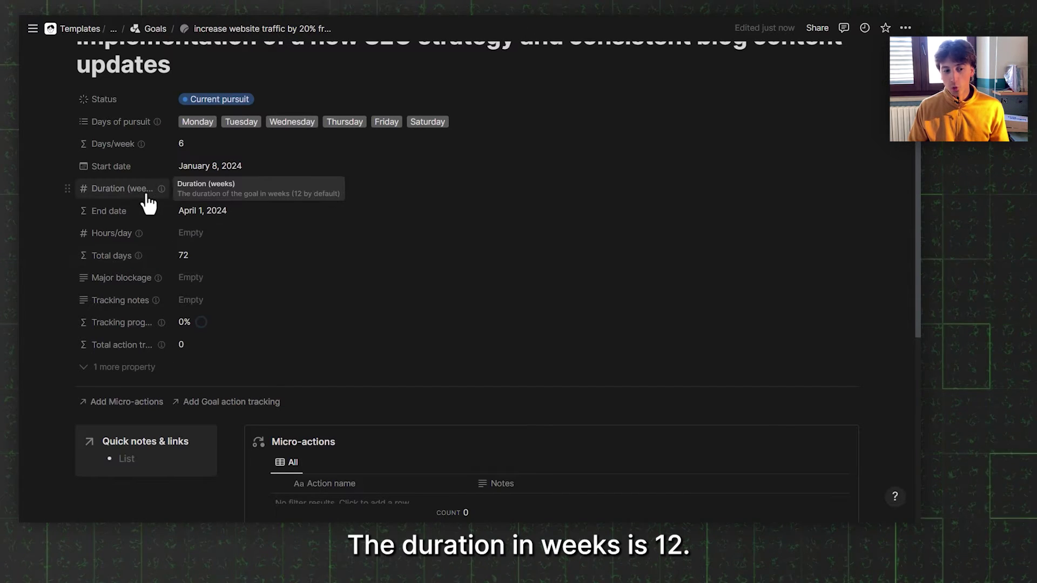
pyautogui.click(277, 191)
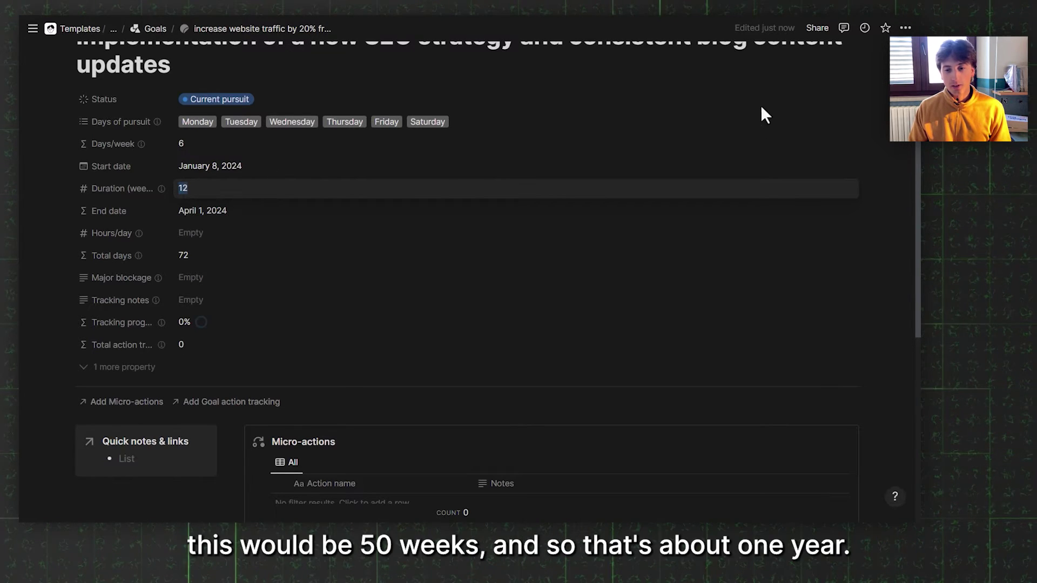
pyautogui.write('50')
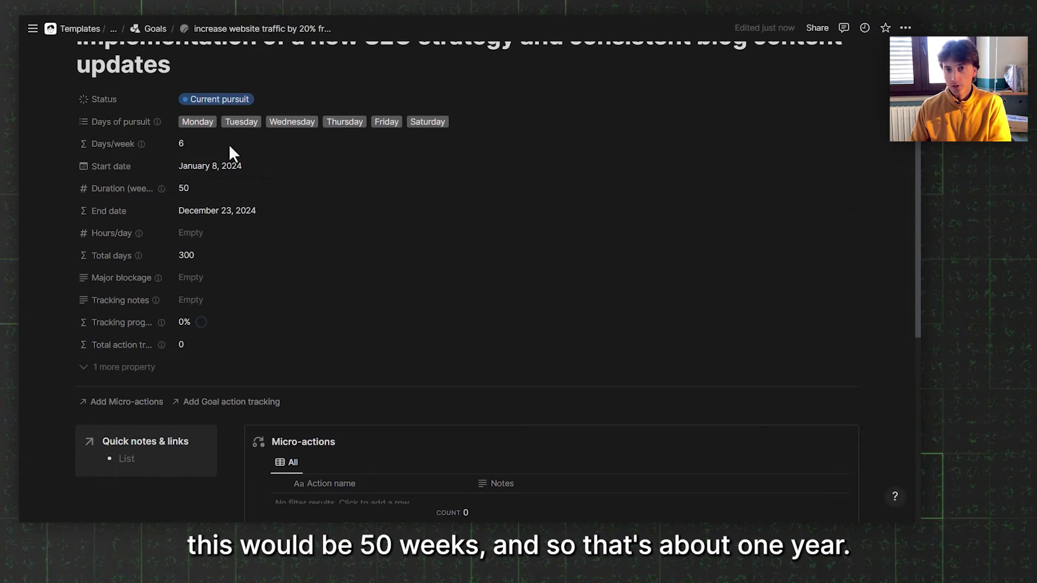
# - Set the goal's hours per day to 1.5
pyautogui.scroll(-2, 229, 143)
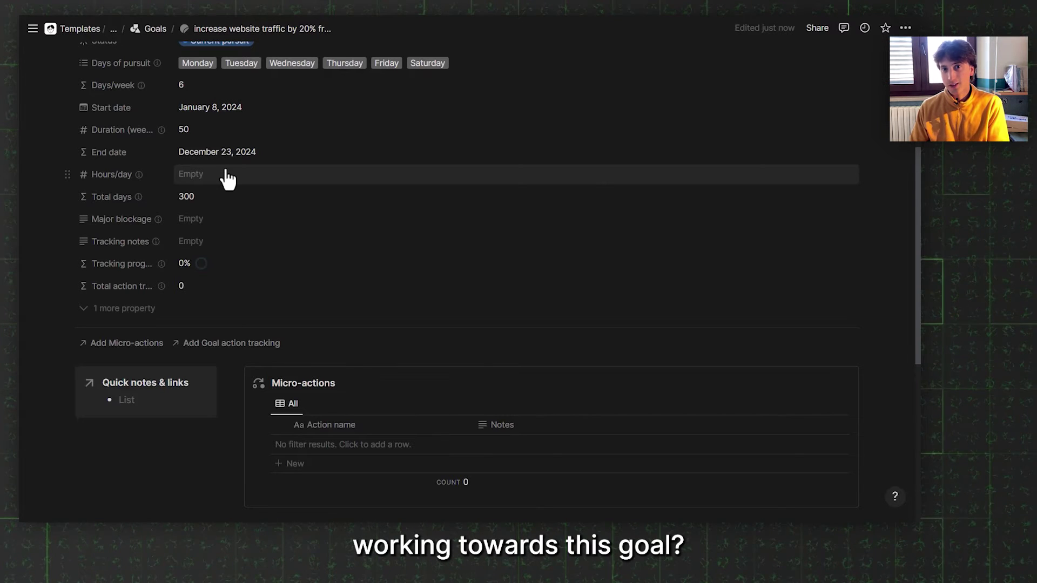
pyautogui.click(227, 175)
pyautogui.write('1.5')
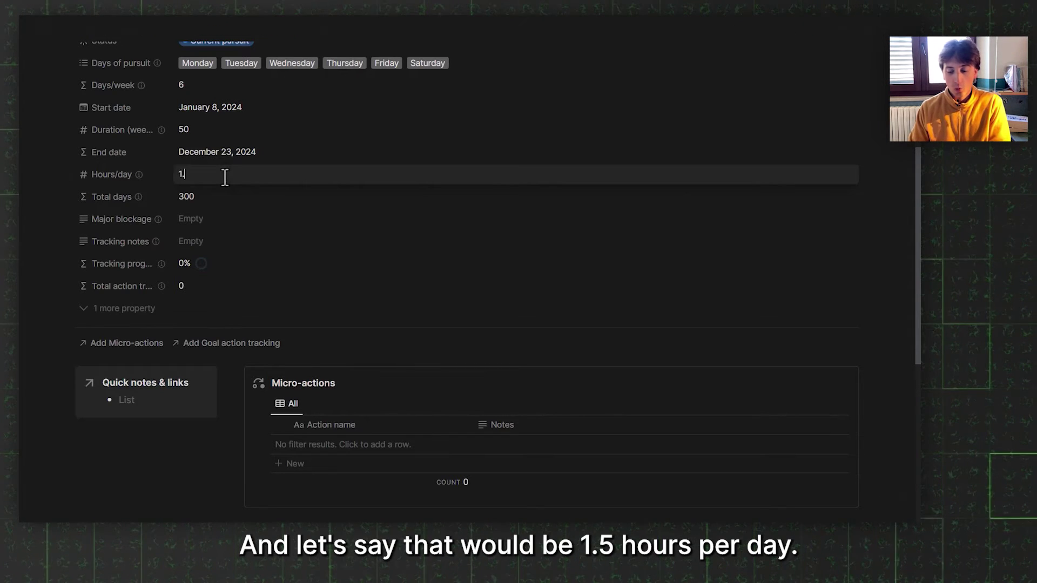
pyautogui.press('Return')
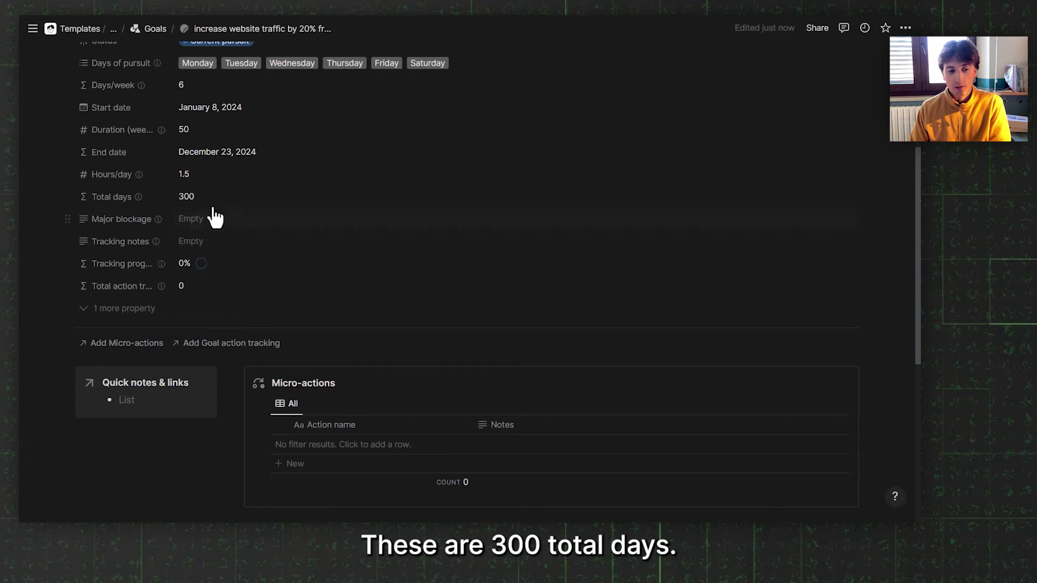
# - Examine the goal's total days, major blockage and tracking notes properties together with its title, leaving the notes unfilled
pyautogui.moveTo(136, 212)
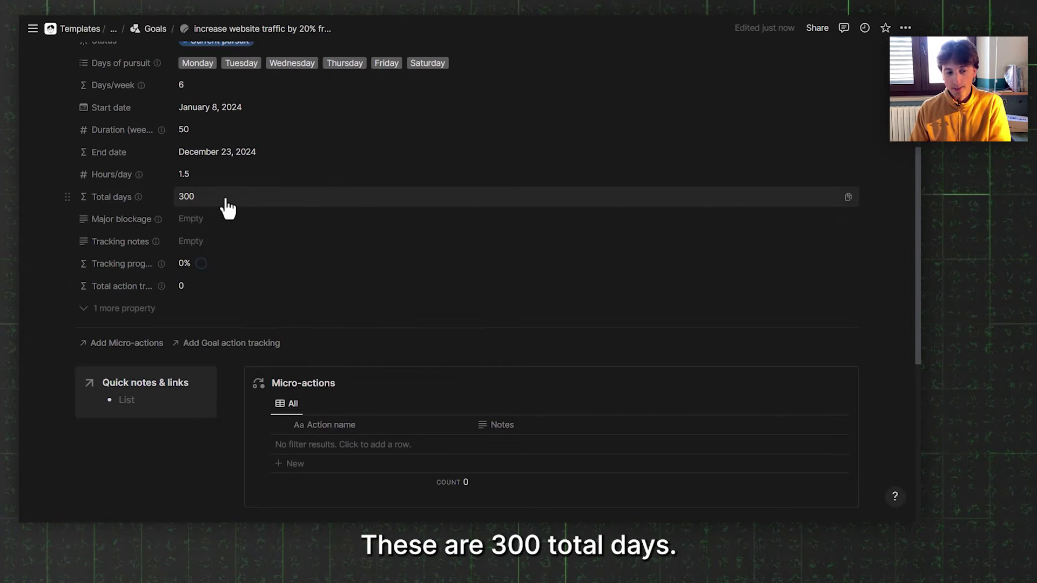
pyautogui.click(211, 226)
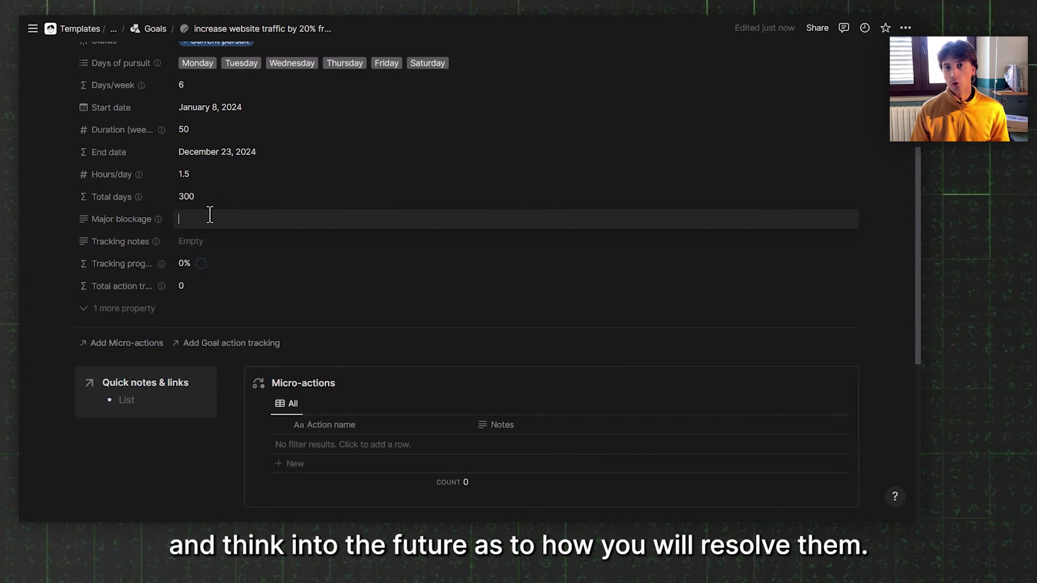
pyautogui.scroll(2, 541, 216)
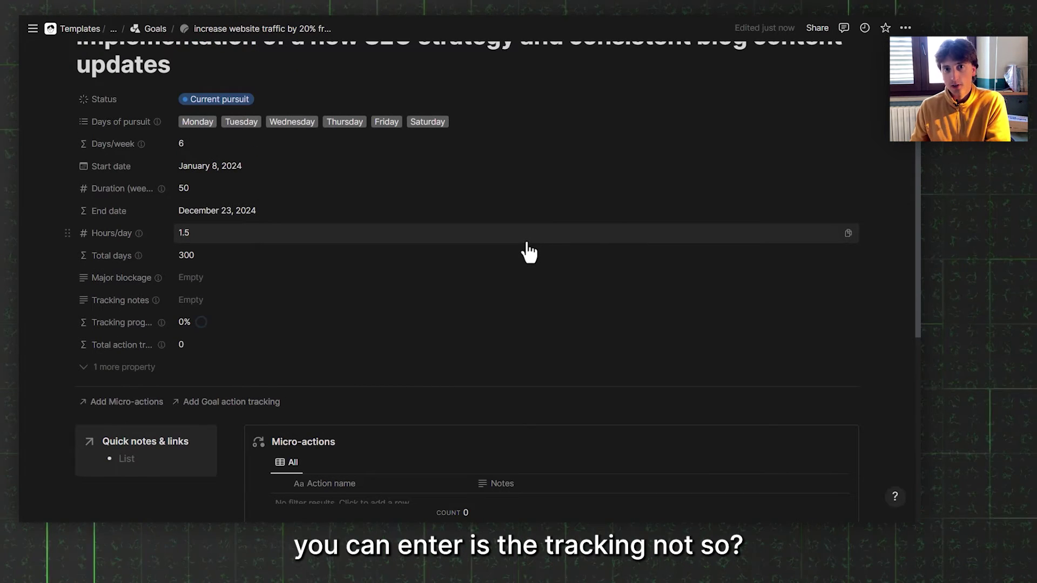
pyautogui.click(327, 306)
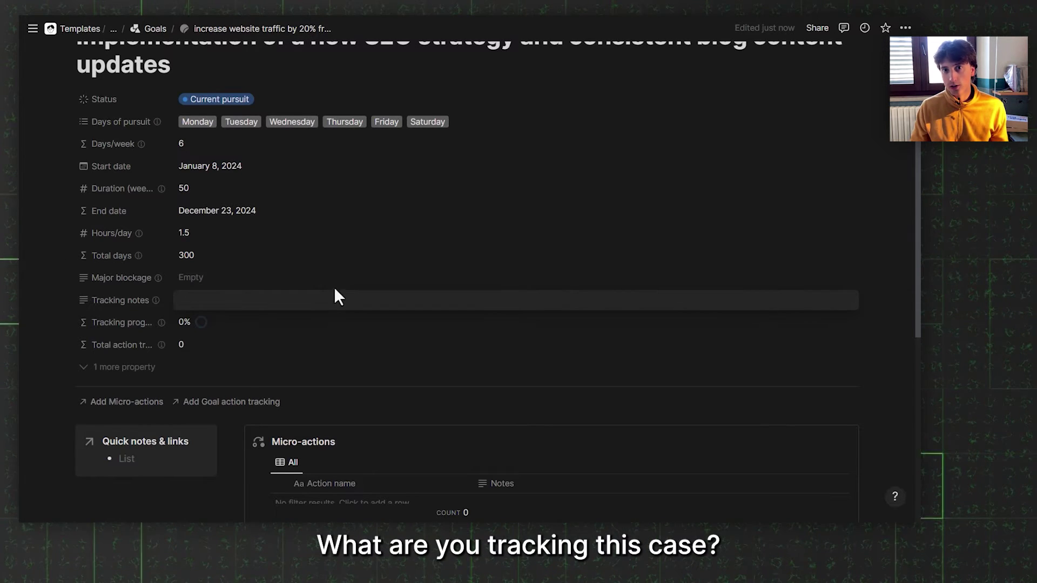
pyautogui.press('Escape')
pyautogui.scroll(3, 327, 285)
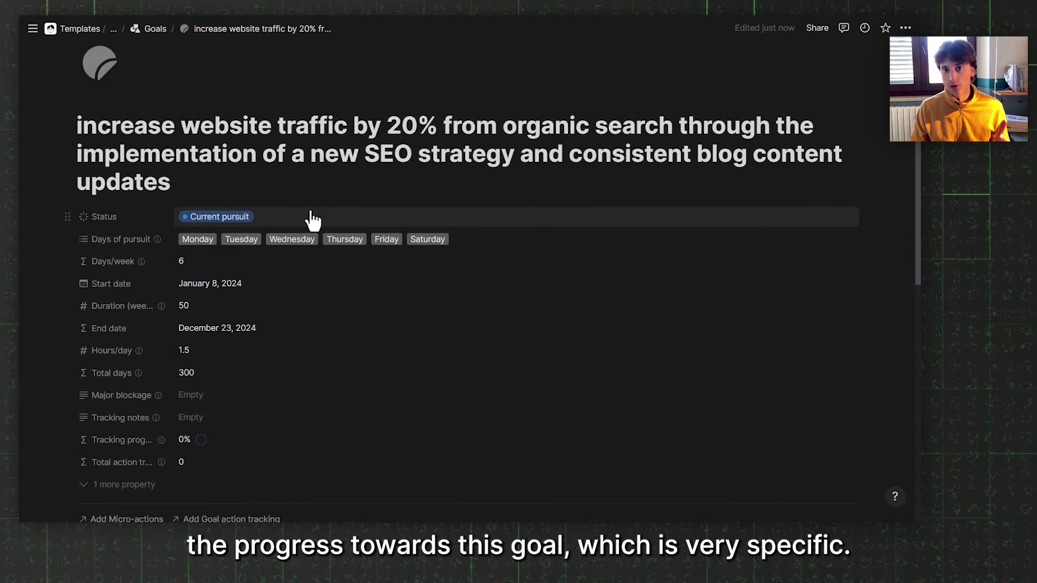
pyautogui.scroll(2, 390, 184)
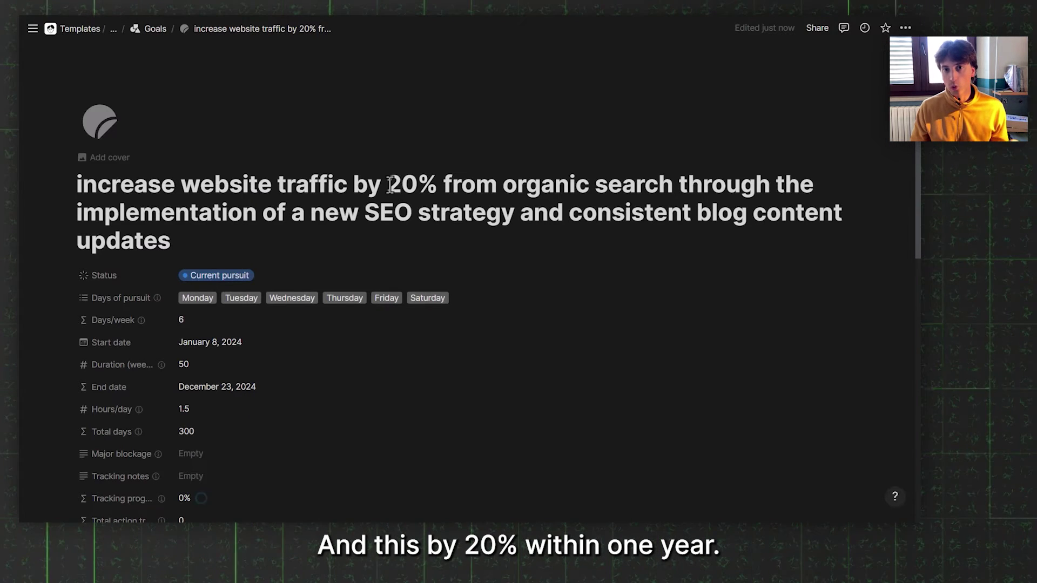
pyautogui.scroll(-4, 390, 184)
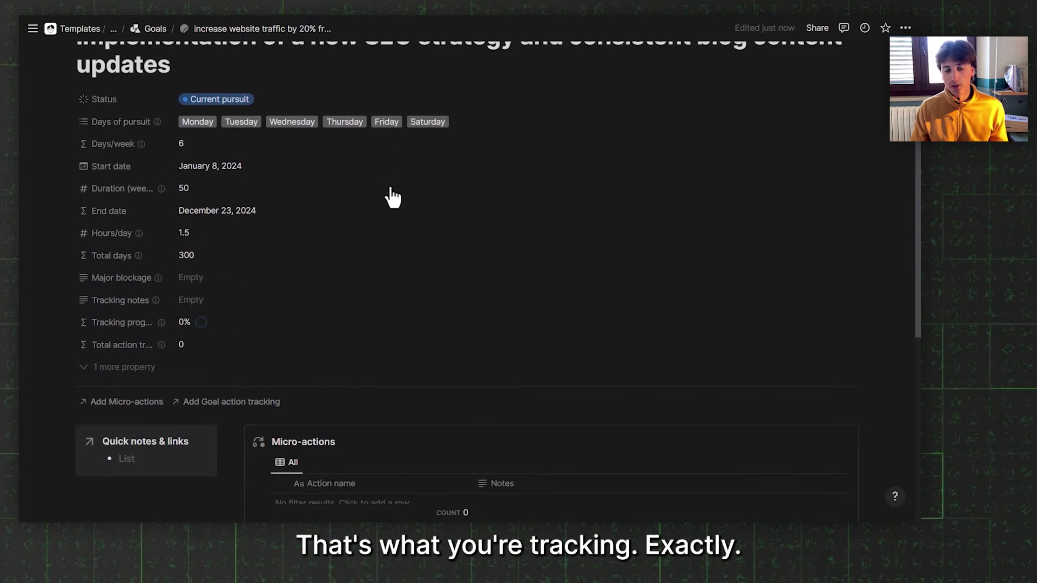
# - Examine the goal page's quick notes and links, micro-actions, and goal action tracking sections with their columns
pyautogui.scroll(-1, 393, 197)
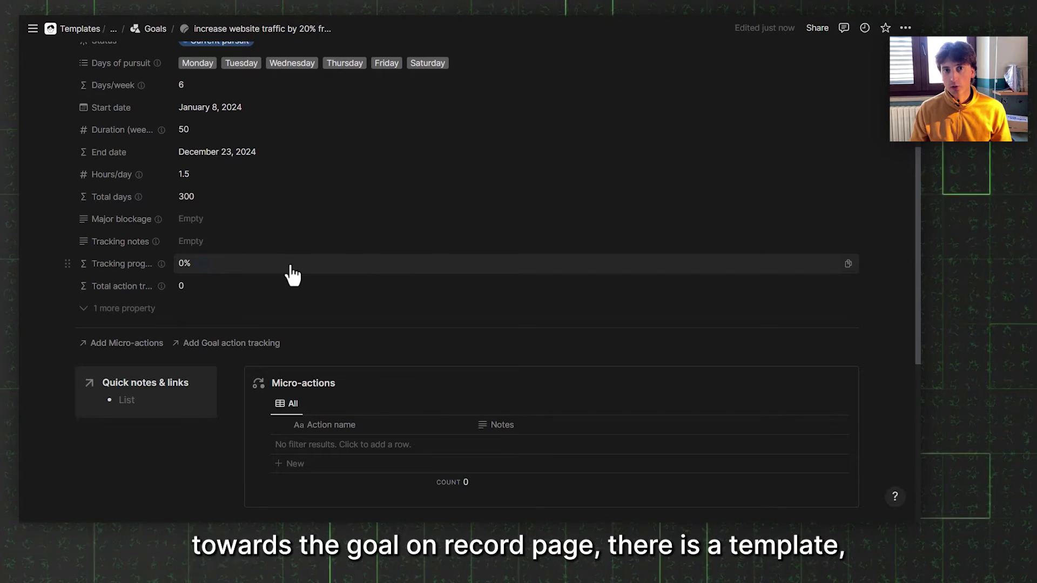
pyautogui.scroll(-5, 292, 275)
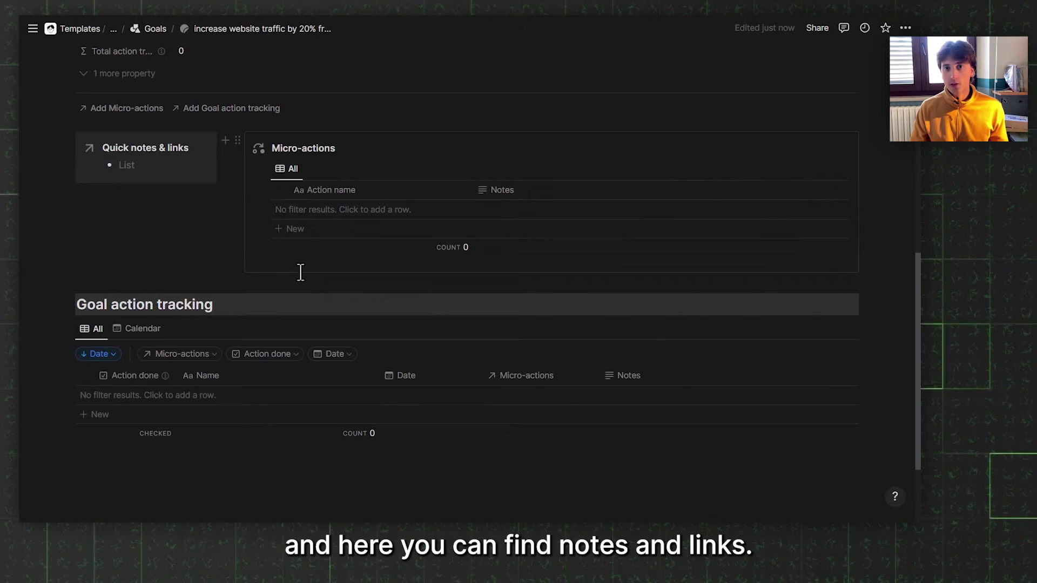
pyautogui.click(146, 168)
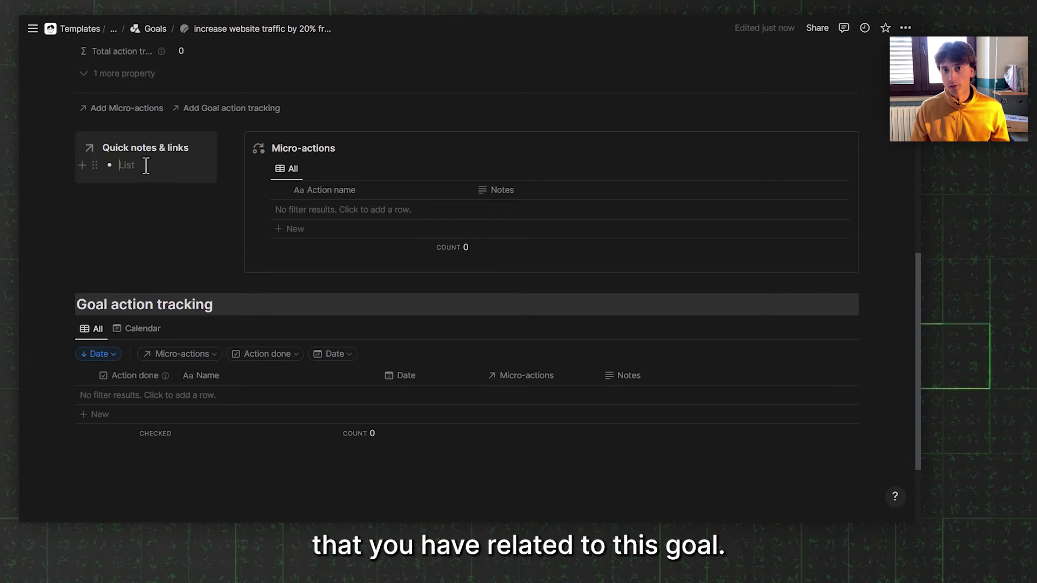
pyautogui.scroll(-1, 423, 134)
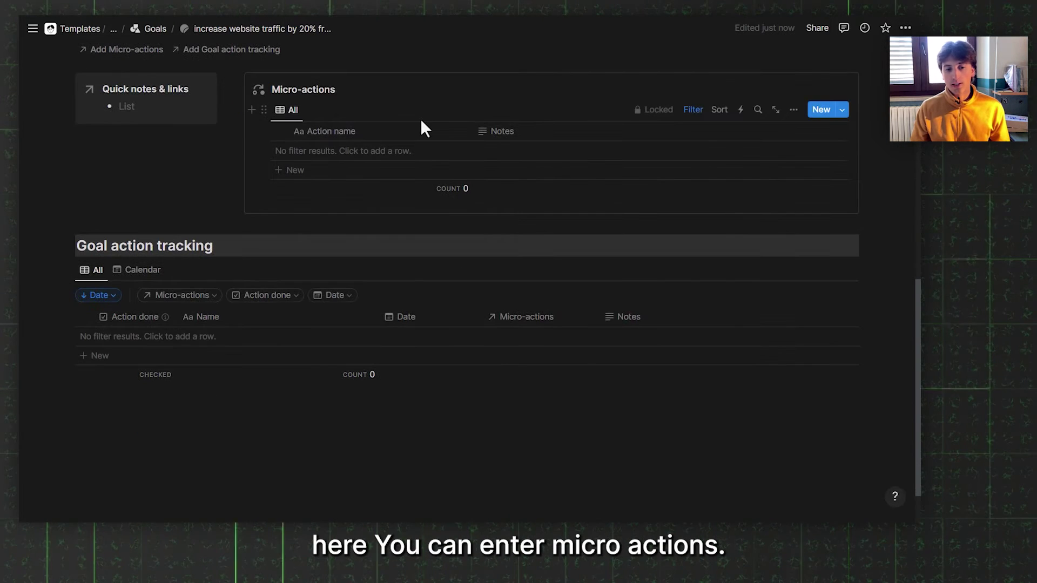
pyautogui.scroll(1, 422, 160)
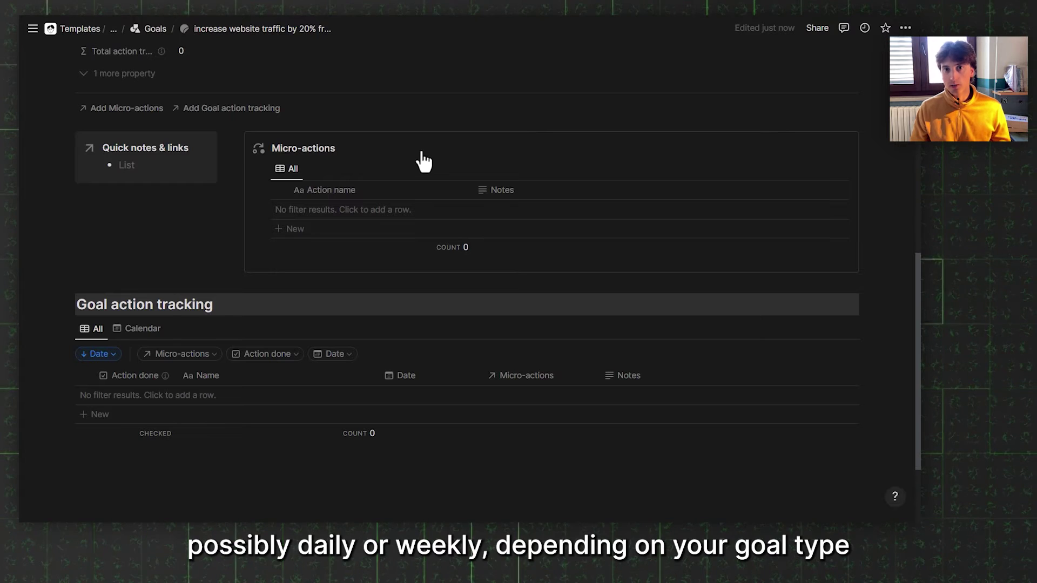
pyautogui.scroll(-2, 342, 271)
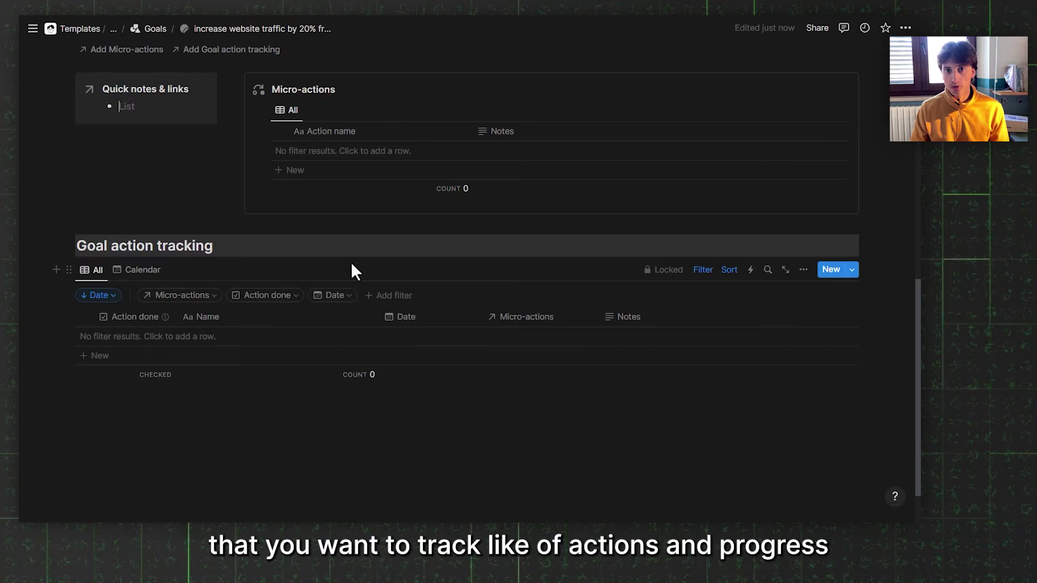
pyautogui.scroll(-1, 352, 264)
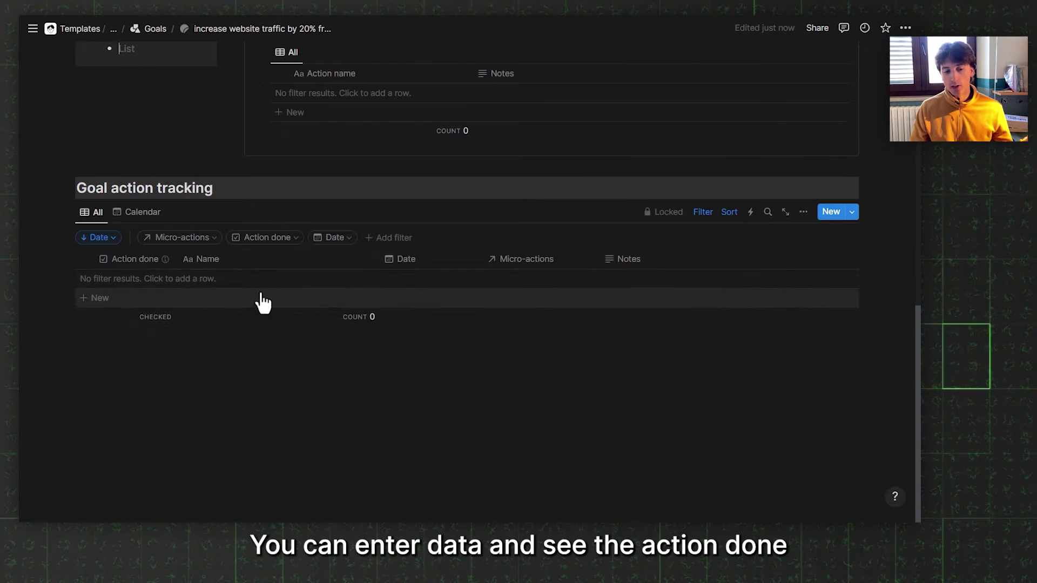
pyautogui.moveTo(144, 266)
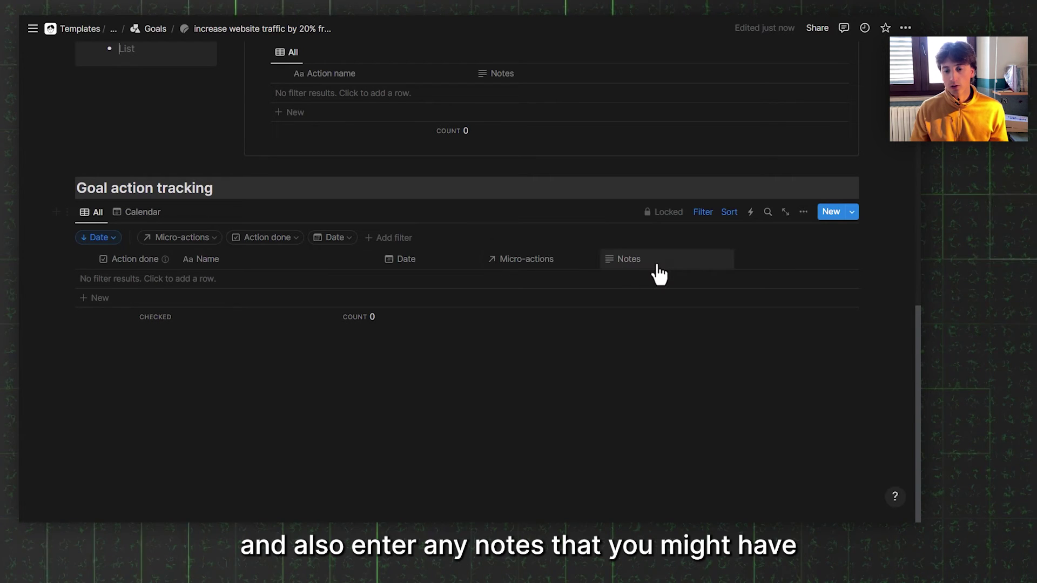
# - List three micro-actions under the Micro-actions heading: weekly website SEO updates and optimization, new blog content at least twice a week, regular website traffic data analysis
pyautogui.scroll(3, 590, 291)
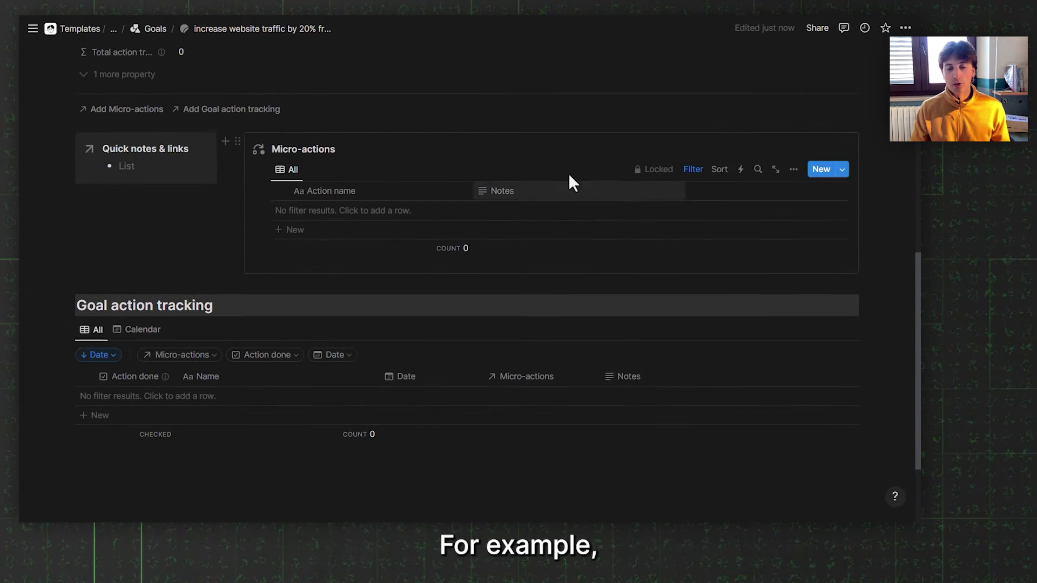
pyautogui.click(447, 159)
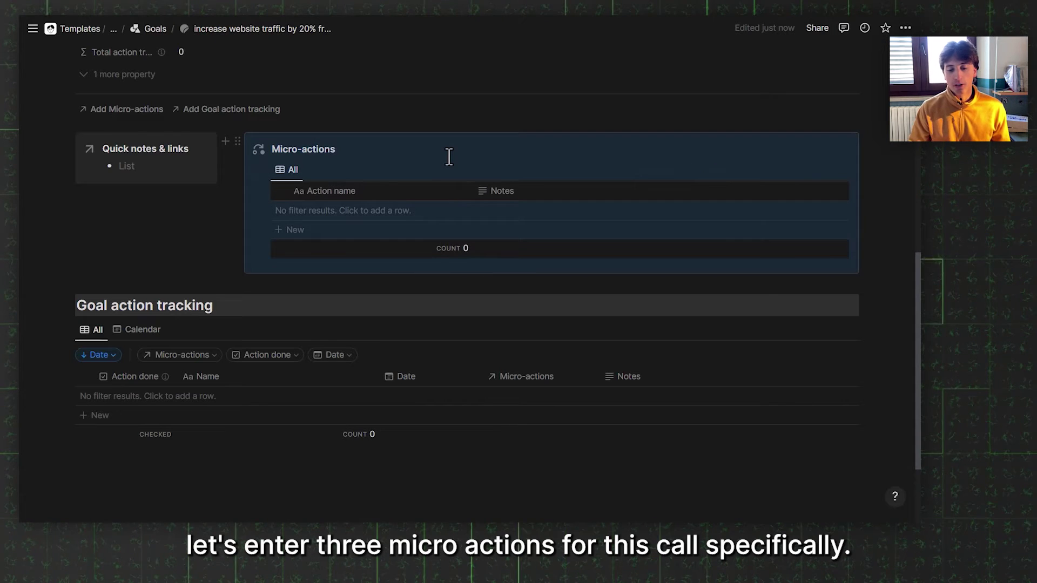
pyautogui.click(413, 143)
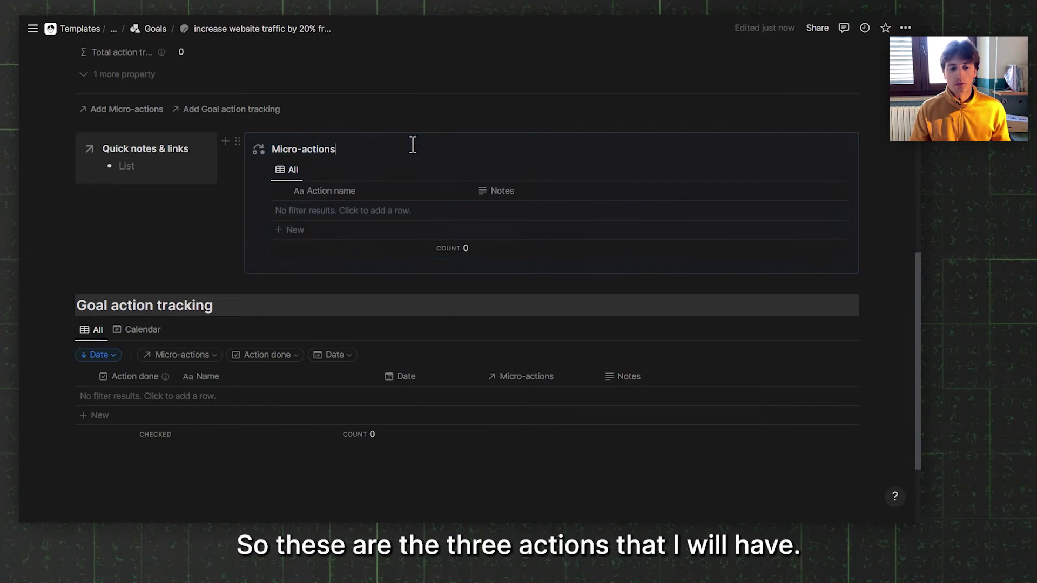
pyautogui.write('Habitually update and optimize website SEO every week. Consistently produce and publish new blog content at least twice a week. Regularly monitor and analyze website traffic data to identify areas for improvement.')
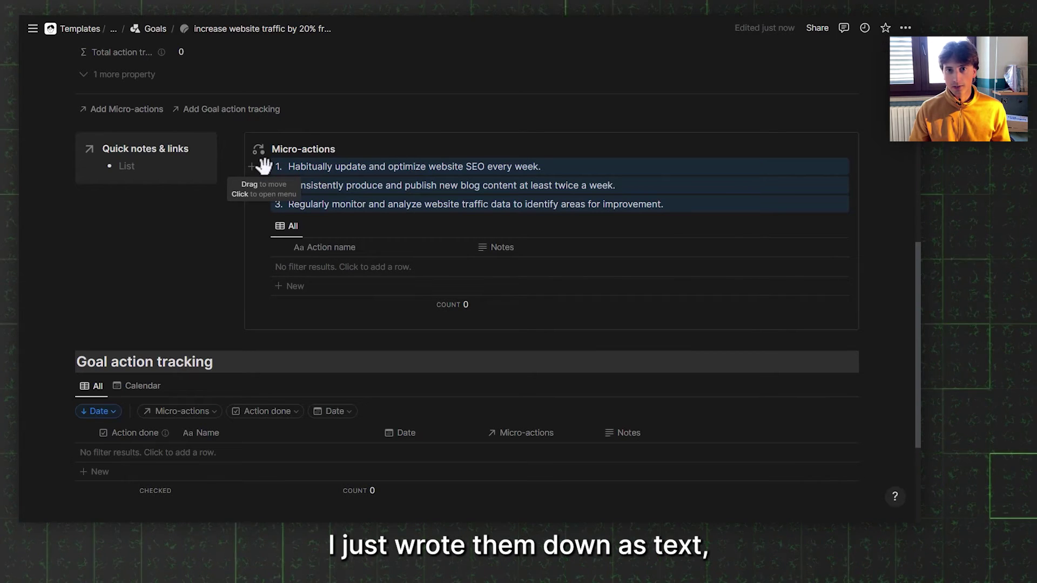
# - Move the three listed micro-actions into the Micro-actions table as separate rows
pyautogui.moveTo(264, 166); pyautogui.dragTo(305, 270)
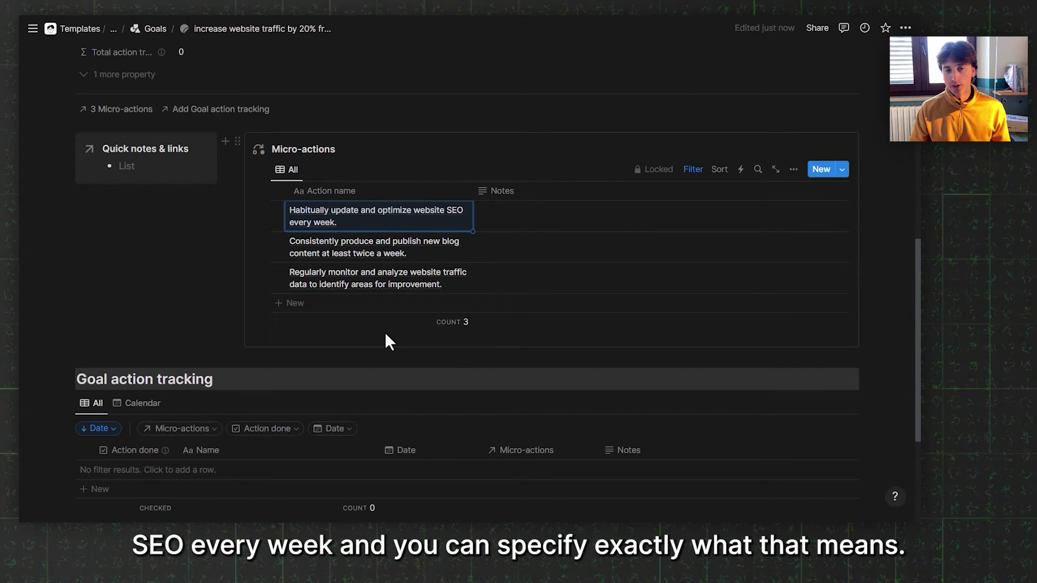
pyautogui.click(361, 254)
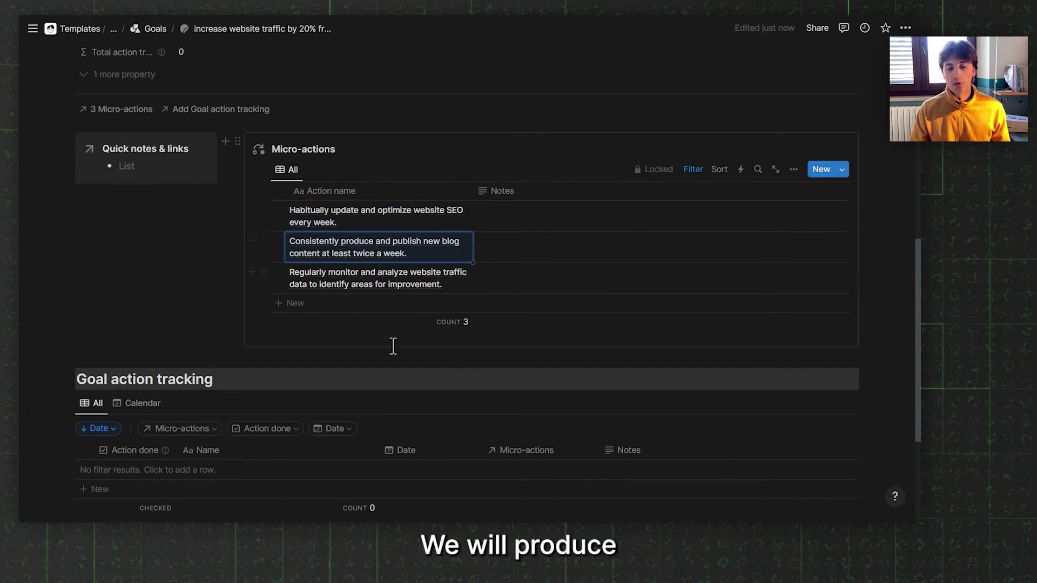
pyautogui.moveTo(355, 253)
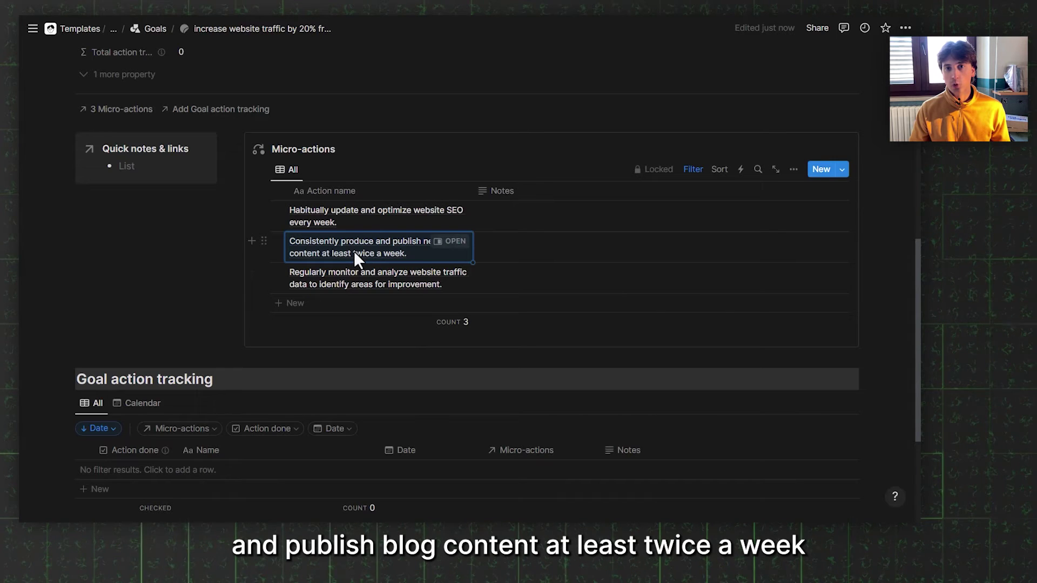
pyautogui.click(369, 284)
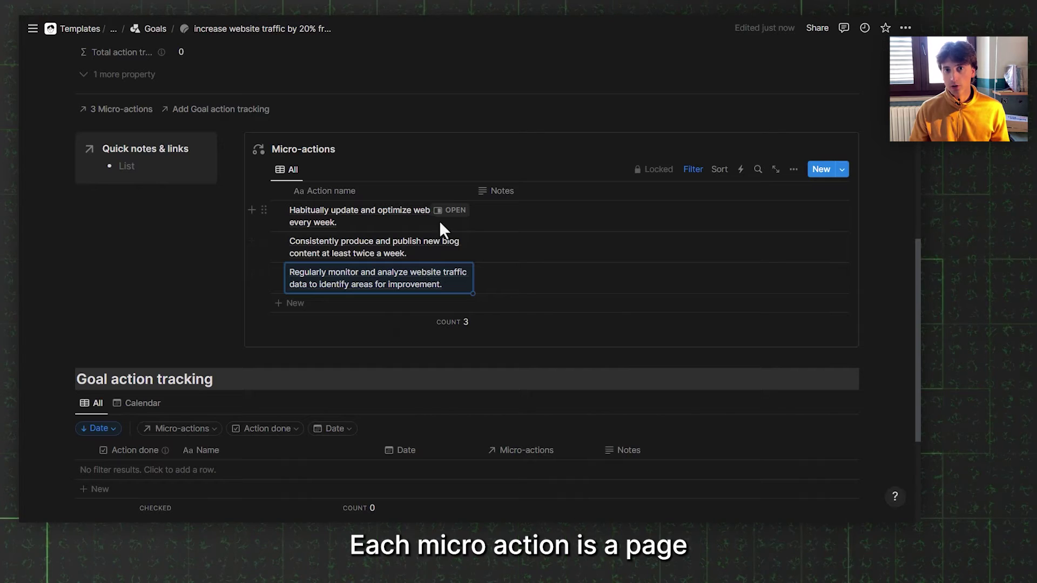
# - Apply the "action" template to the weekly website SEO micro-action's page and return to the goal page
pyautogui.click(455, 211)
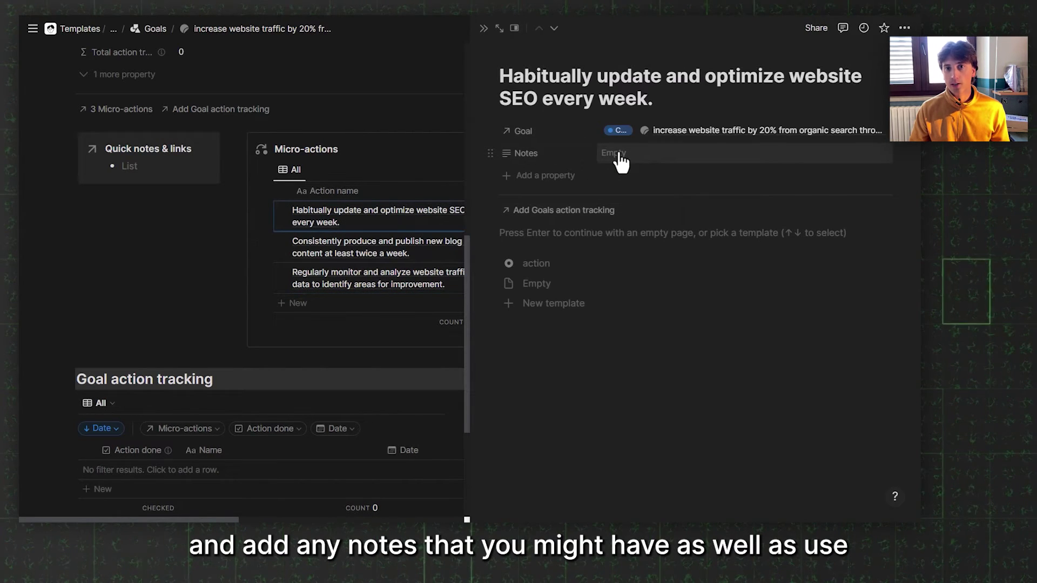
pyautogui.click(576, 266)
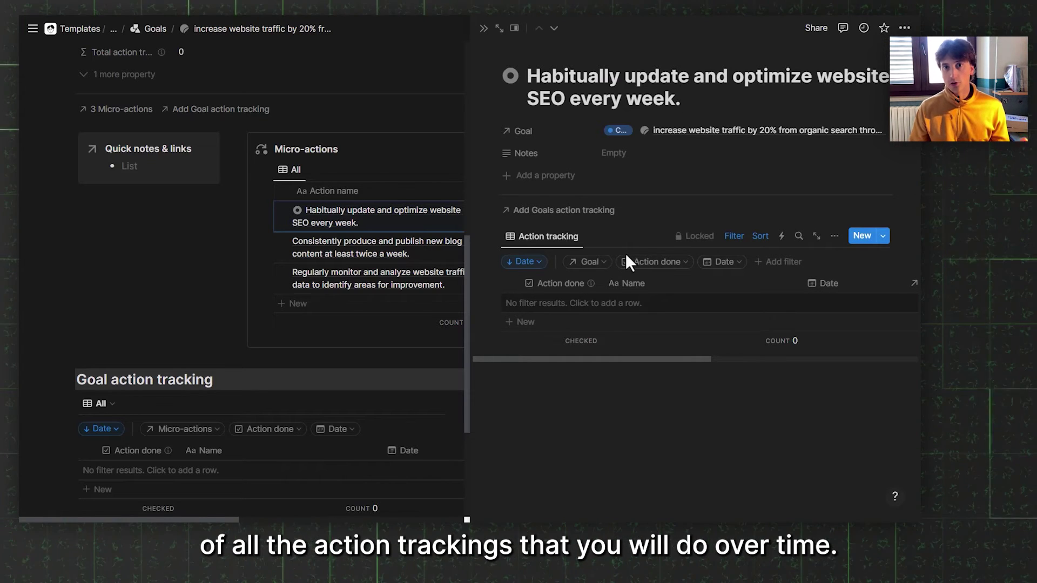
pyautogui.click(483, 29)
# - Add a goal tracking entry dated January 4, 2024, link it to the weekly website SEO micro-action and mark the action done
pyautogui.scroll(-4, 410, 246)
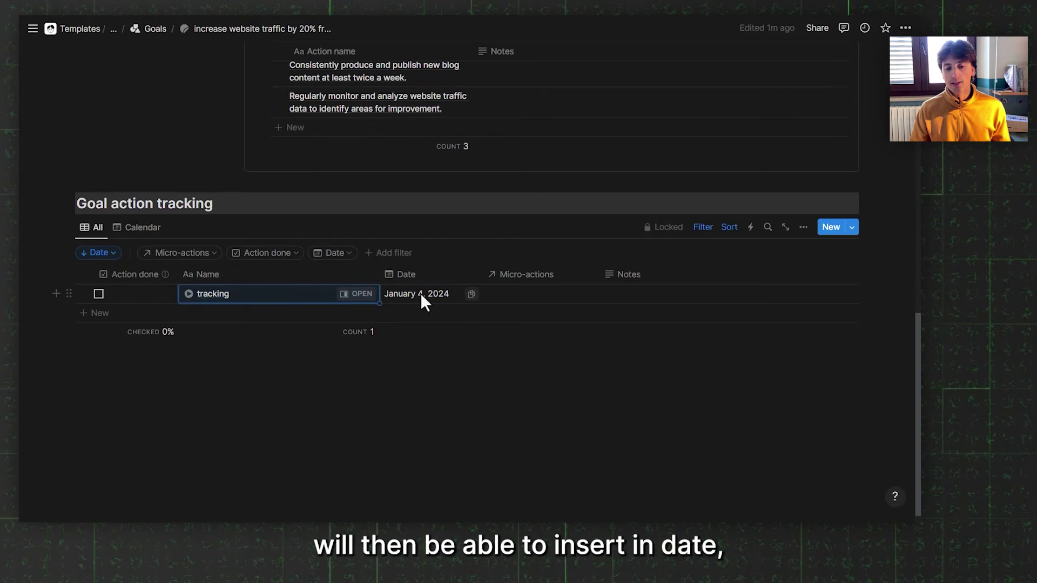
pyautogui.click(421, 297)
pyautogui.press('Escape')
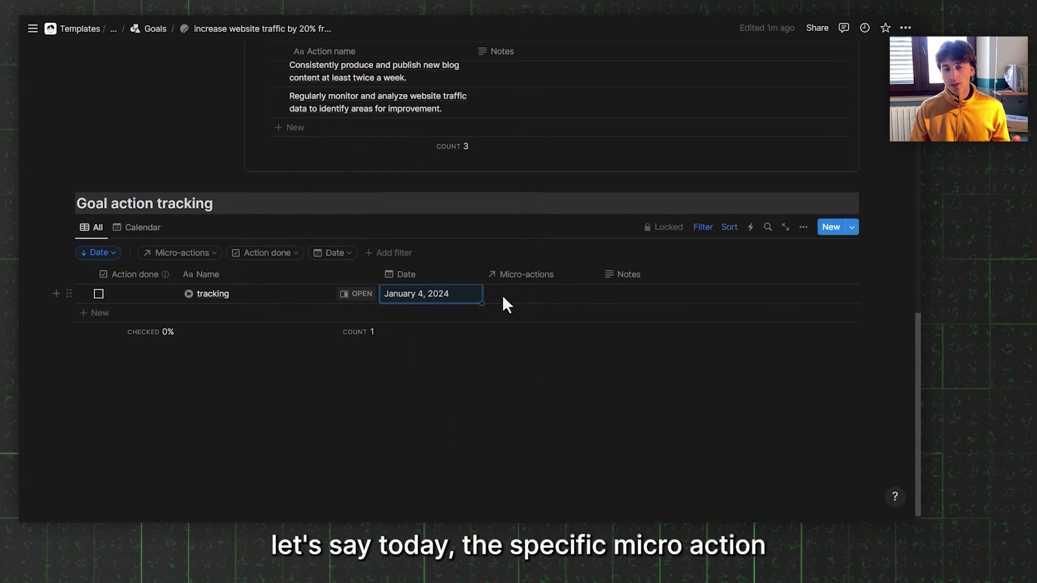
pyautogui.click(502, 295)
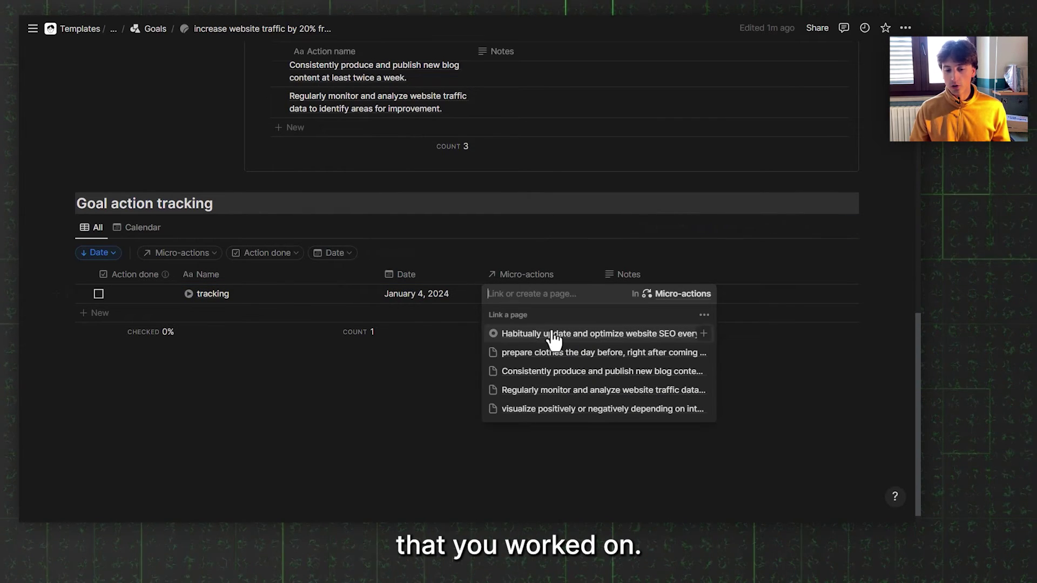
pyautogui.click(552, 334)
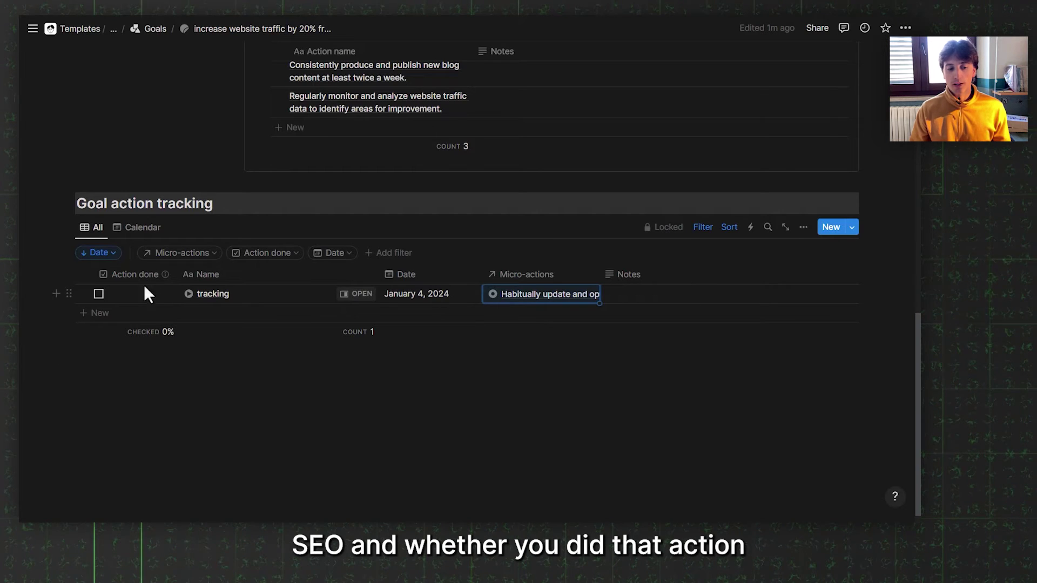
pyautogui.click(98, 293)
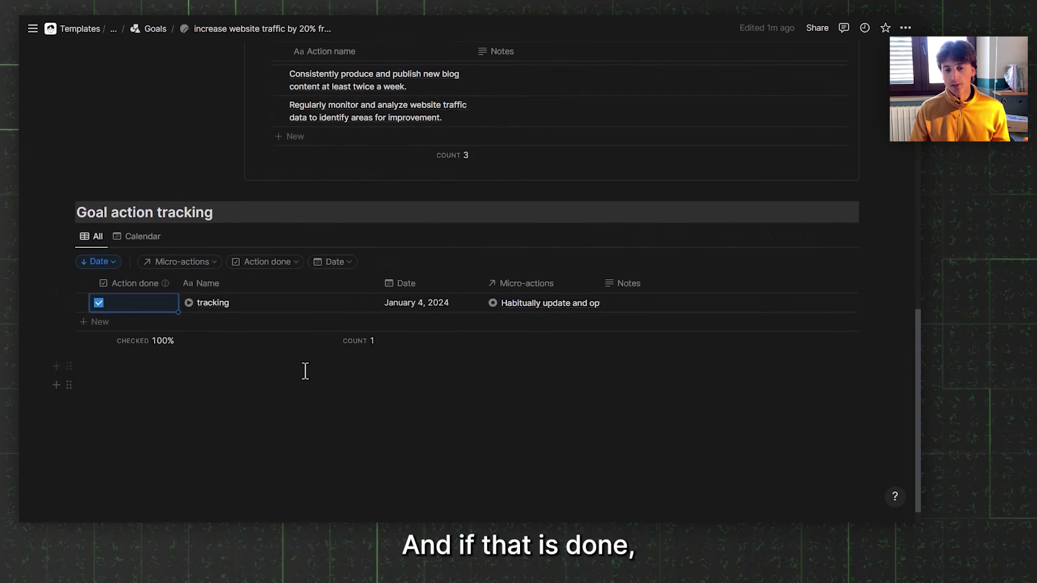
# - Check the goal's tracking progress and total action tracking properties against its total days
pyautogui.scroll(7, 303, 370)
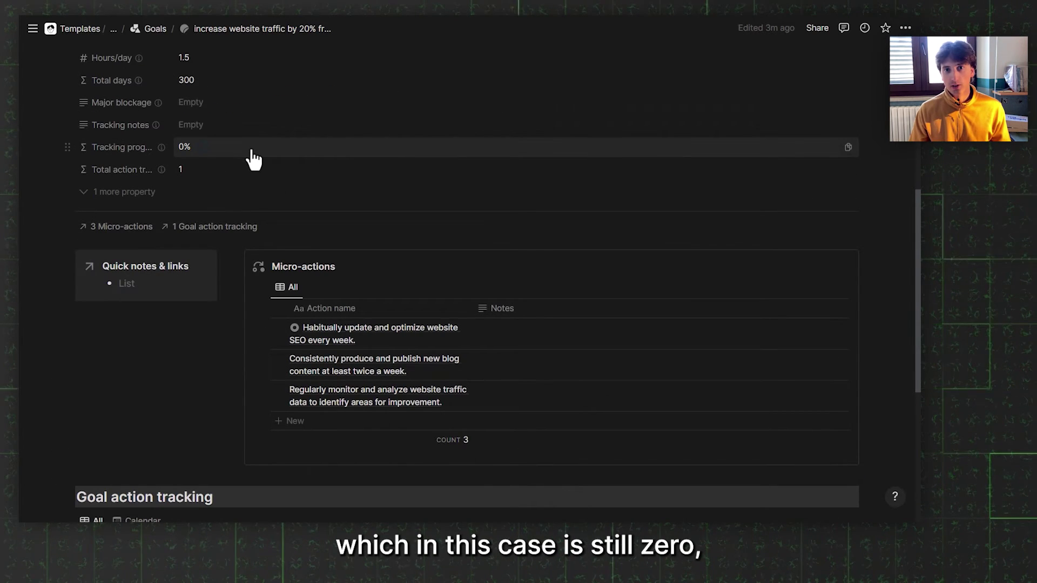
pyautogui.scroll(1, 251, 157)
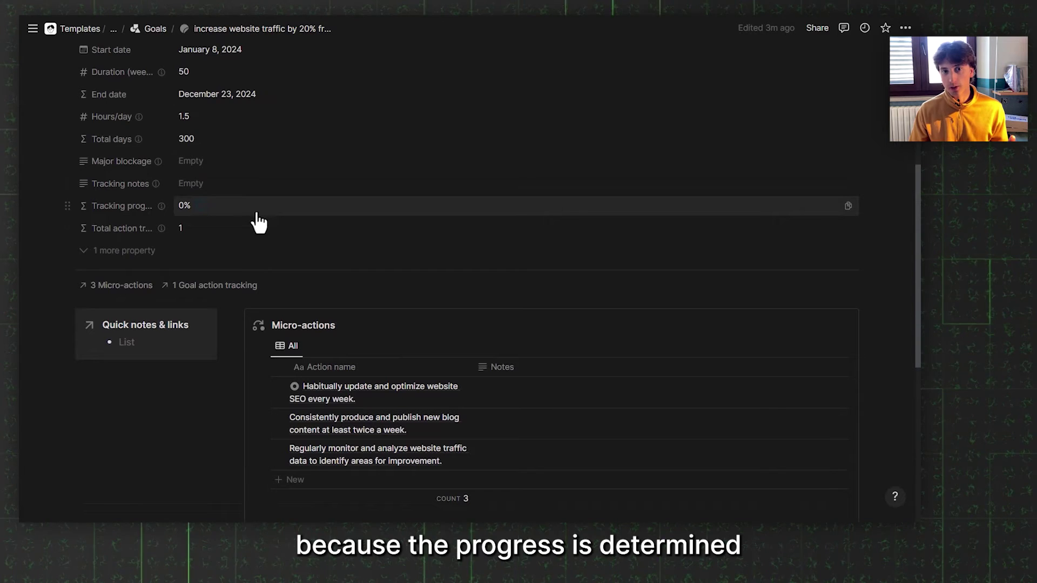
pyautogui.moveTo(139, 238)
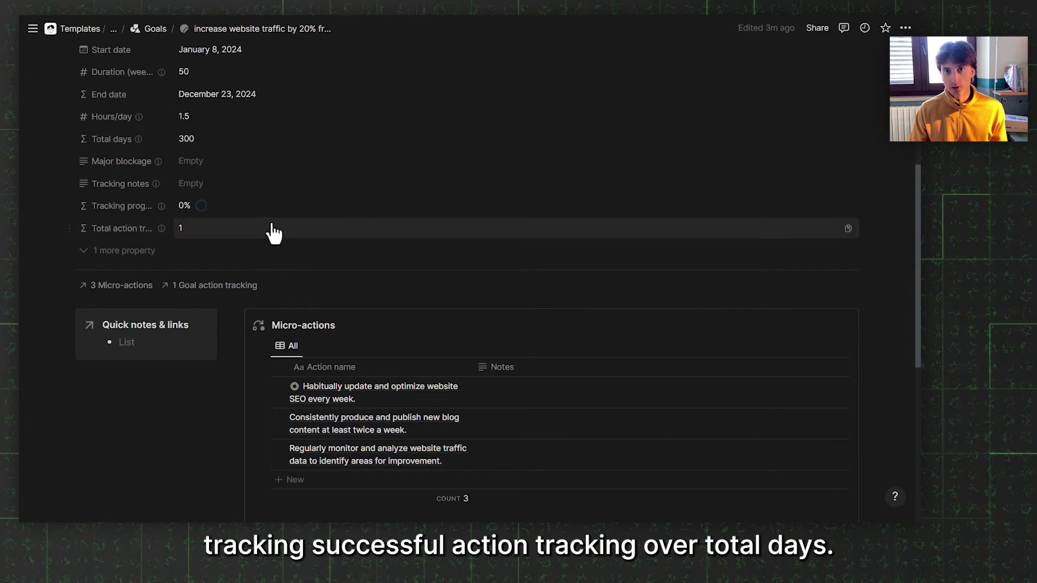
pyautogui.scroll(1, 267, 226)
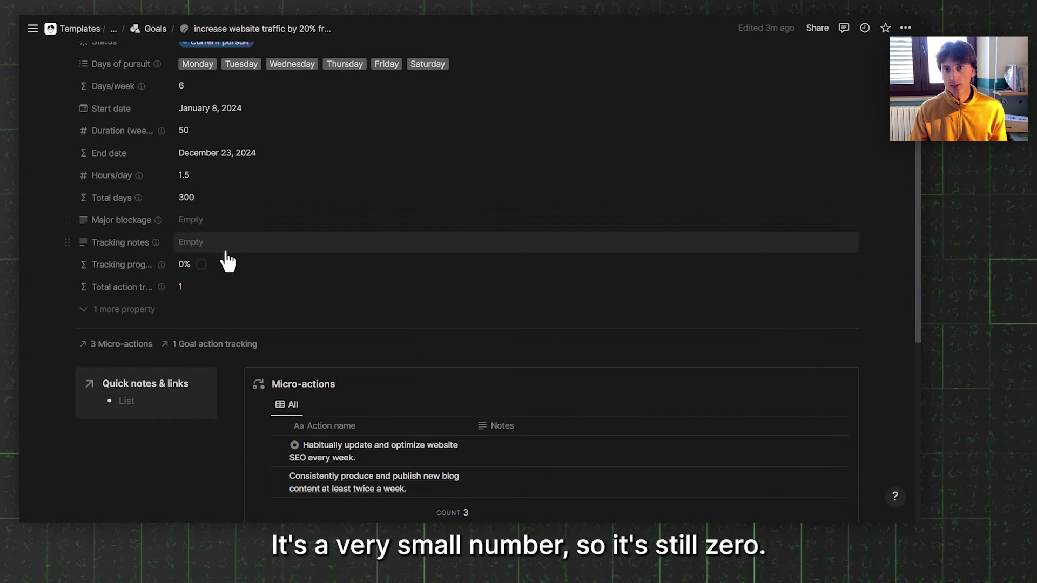
# - Add a second completed entry to the goal action tracking table and return to the Goals Setting page
pyautogui.scroll(-4, 225, 256)
pyautogui.scroll(-2, 226, 248)
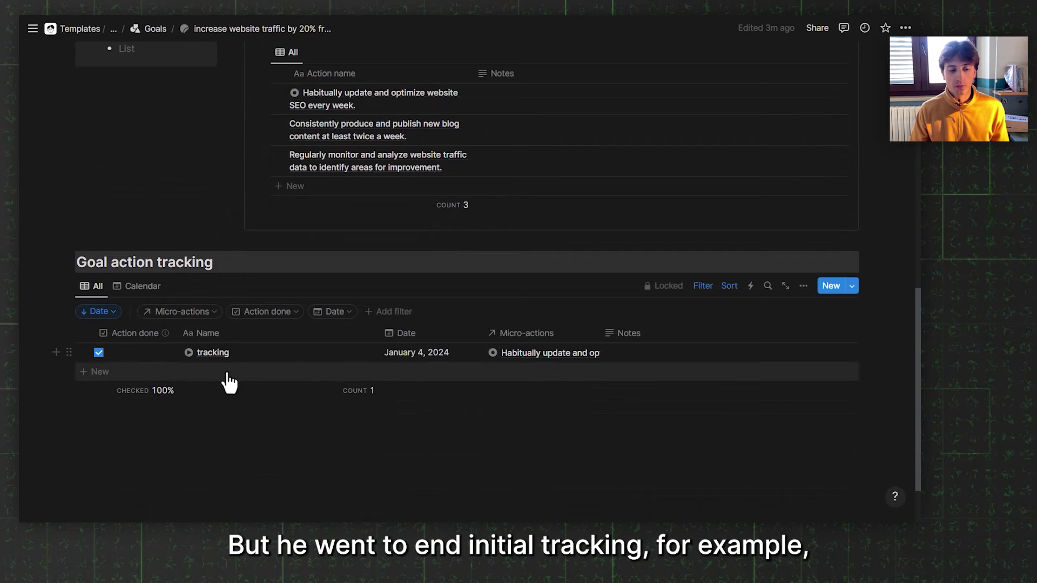
pyautogui.click(230, 377)
pyautogui.scroll(6, 289, 381)
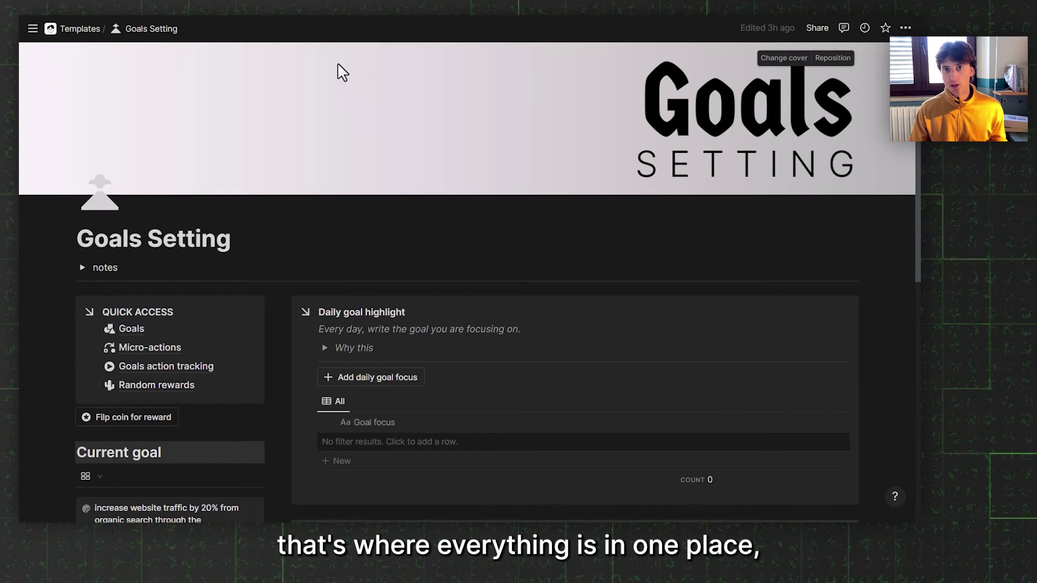
# - Examine the current goal card and the goal action tracking section on the Goals Setting page, including its "Why this" explanation
pyautogui.scroll(-3, 340, 134)
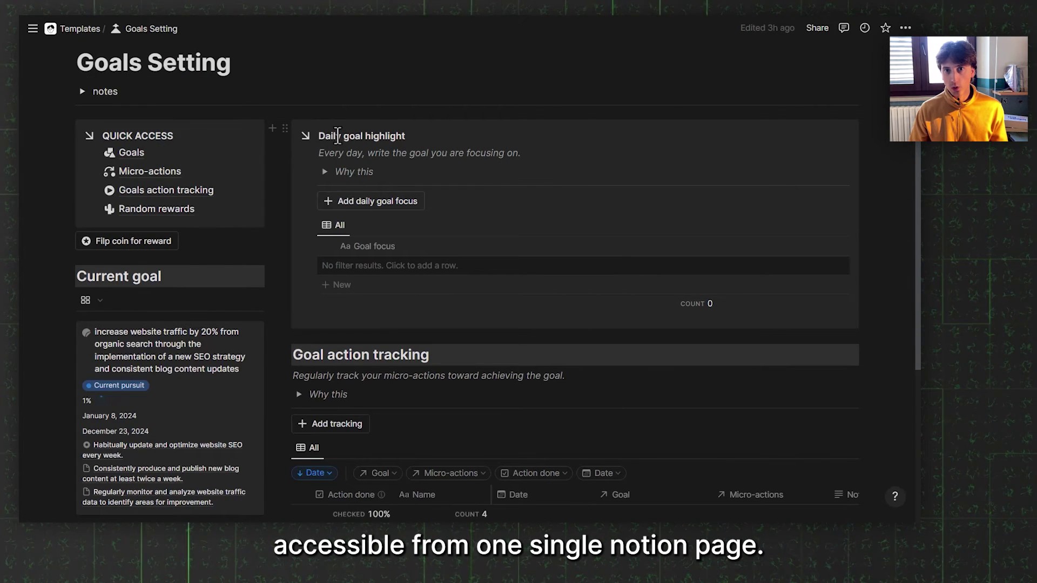
pyautogui.scroll(-2, 338, 136)
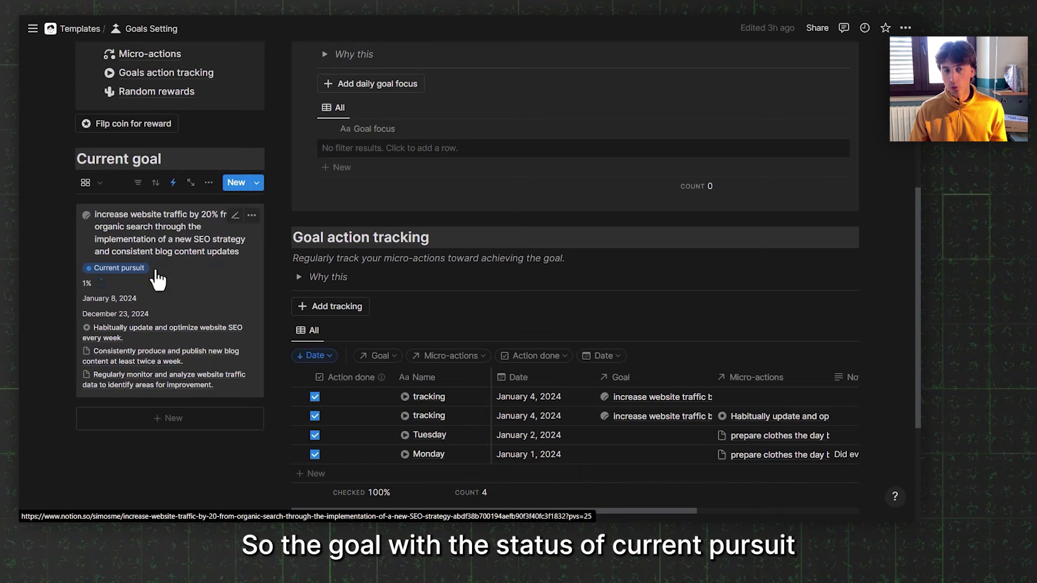
pyautogui.click(133, 278)
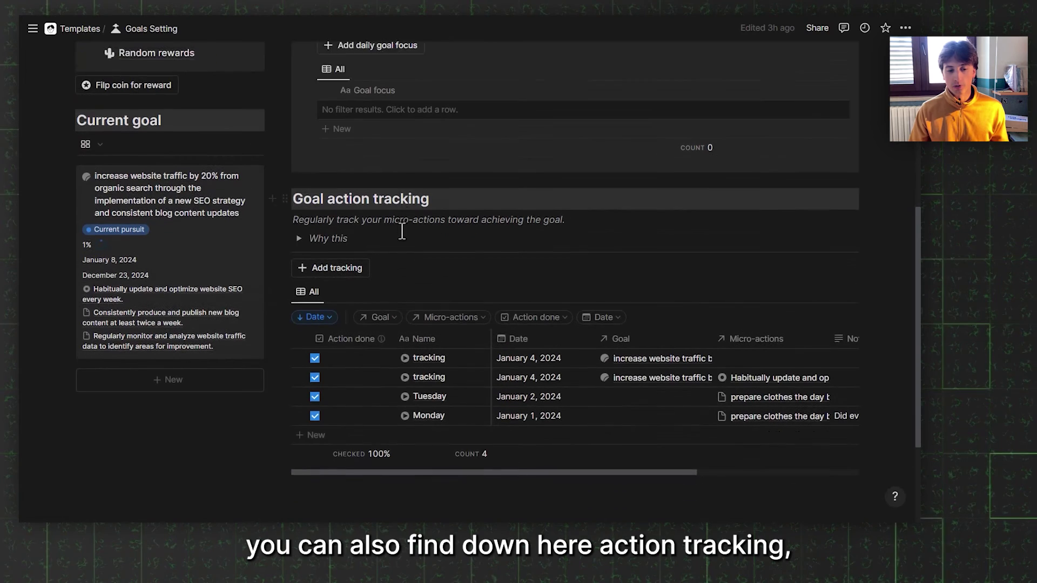
pyautogui.scroll(-1, 403, 227)
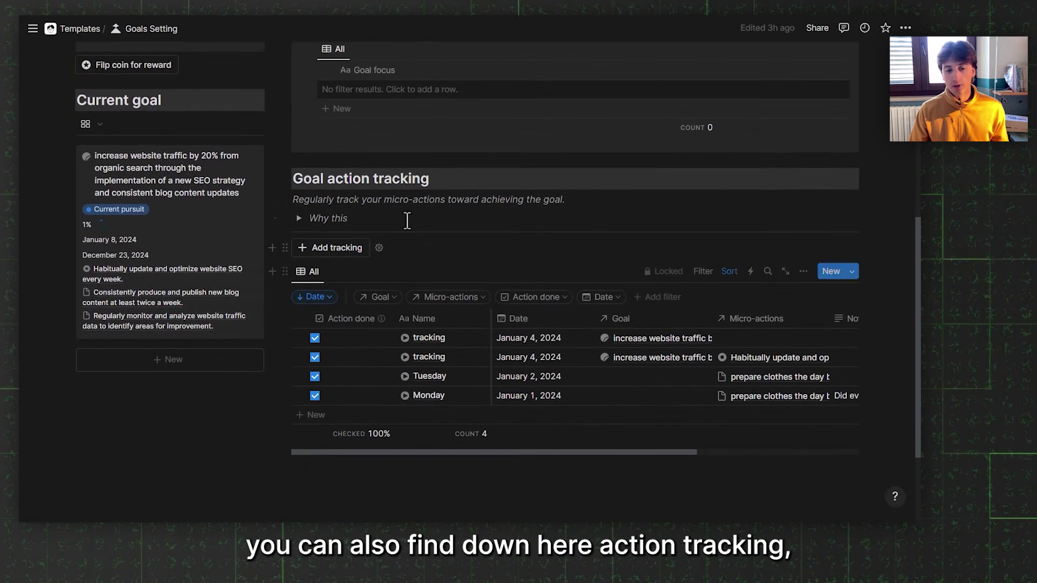
pyautogui.click(299, 218)
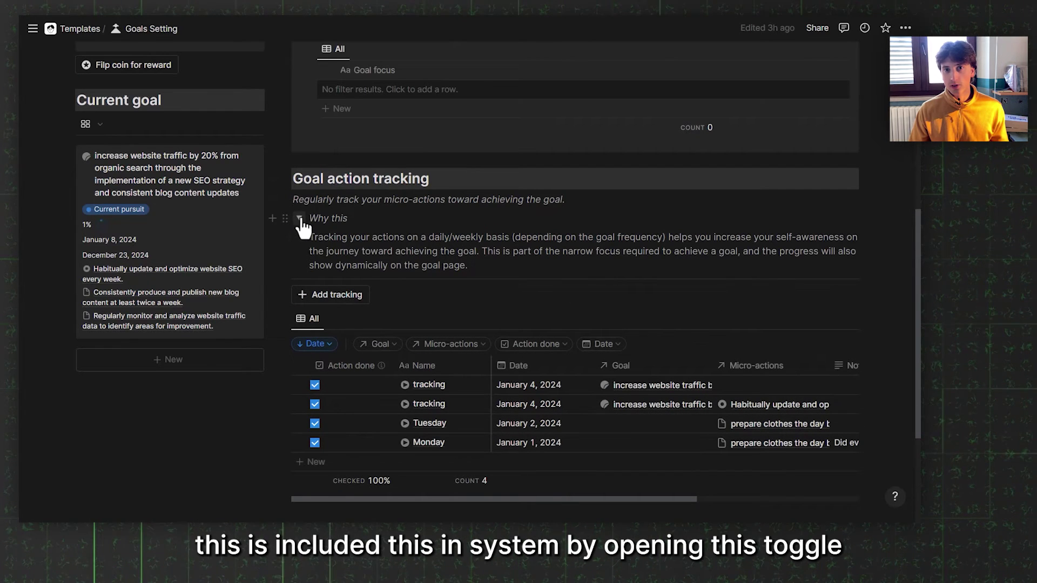
pyautogui.click(299, 218)
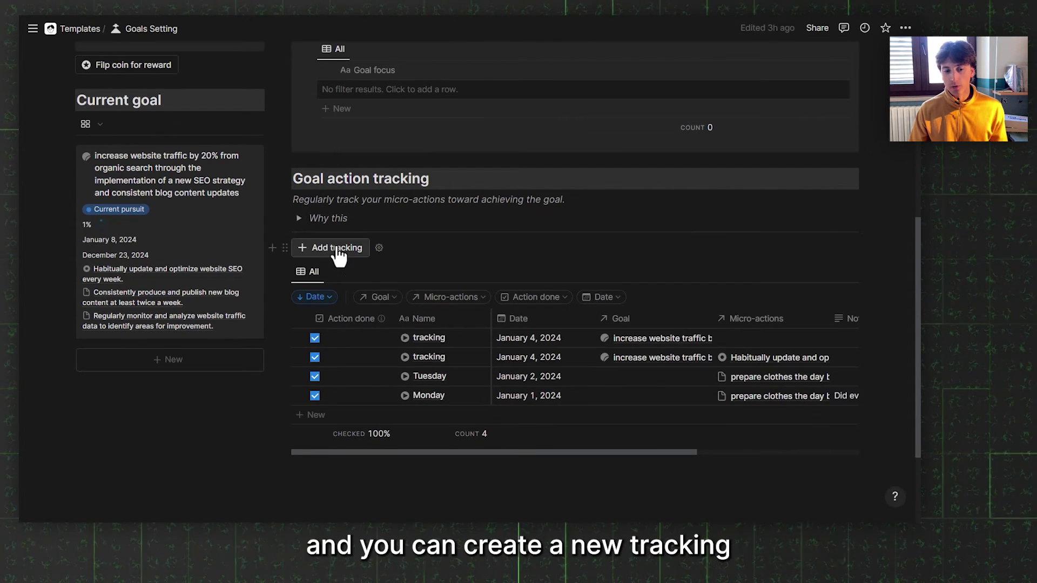
# - Add a goal tracking entry linked to the website traffic goal and the twice-weekly blog content micro-action, and mark its action done
pyautogui.click(336, 249)
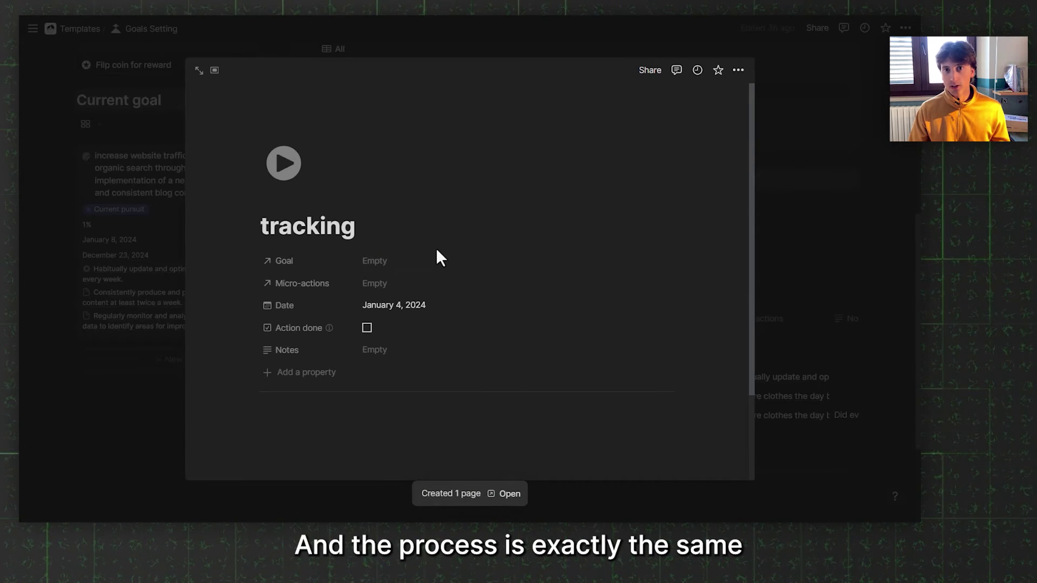
pyautogui.click(422, 270)
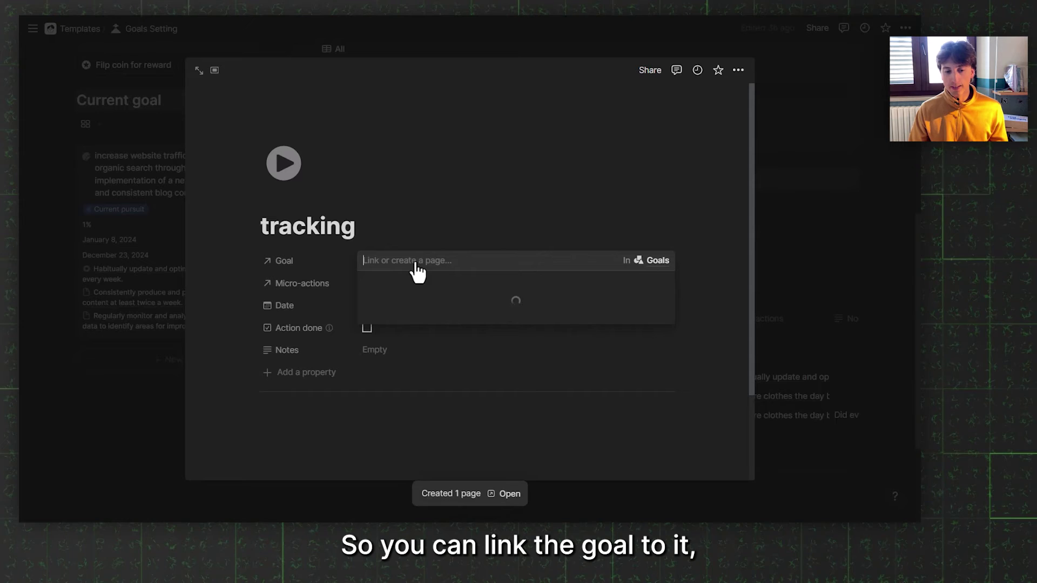
pyautogui.click(428, 325)
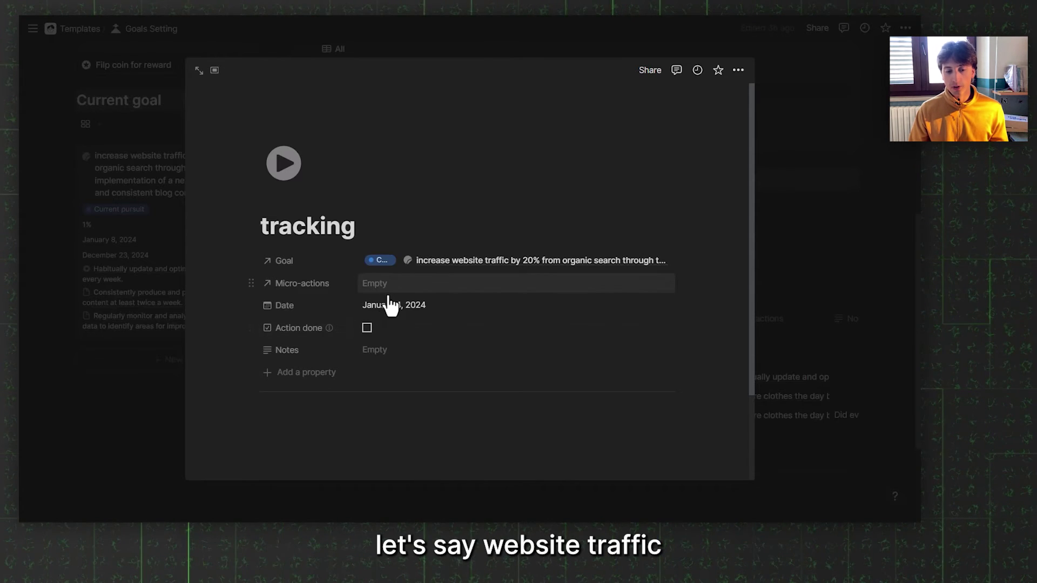
pyautogui.click(390, 291)
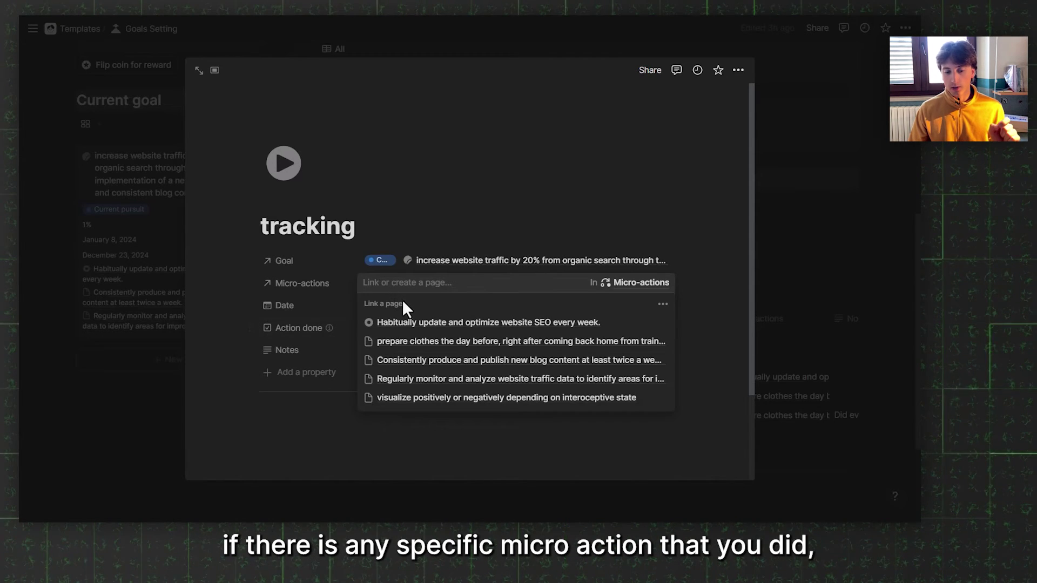
pyautogui.click(423, 362)
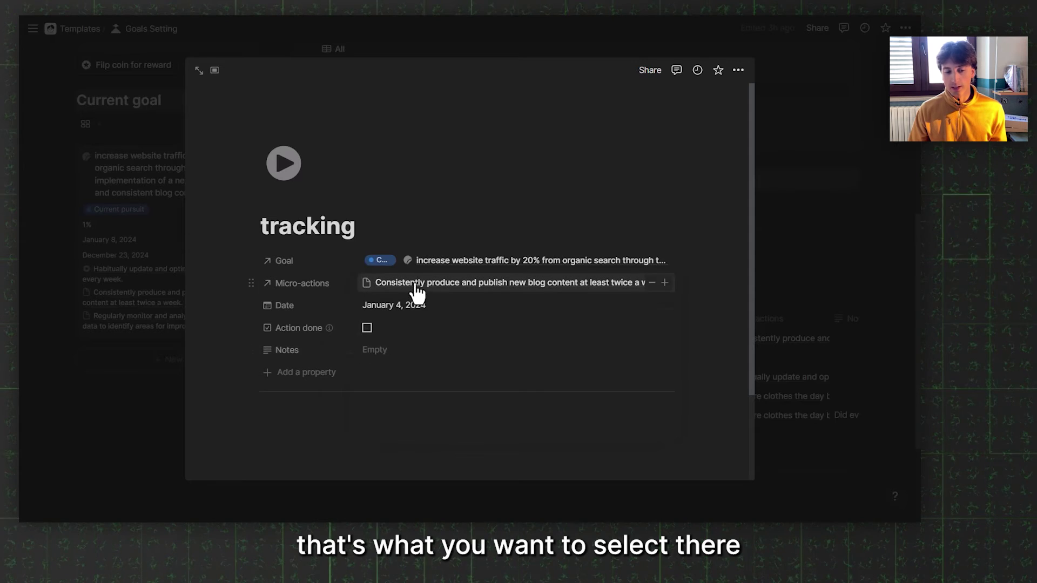
pyautogui.click(399, 330)
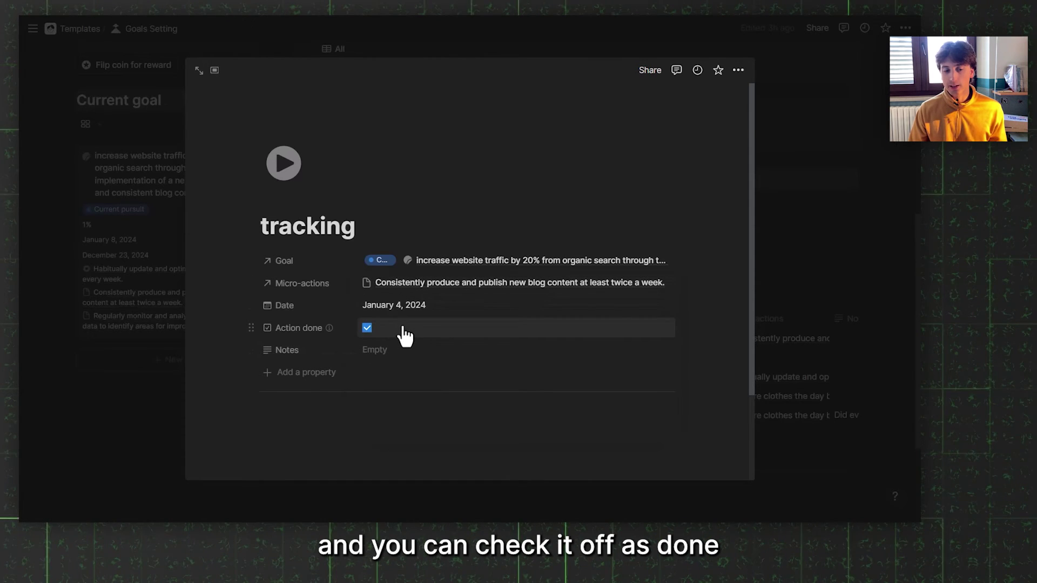
pyautogui.scroll(-1, 398, 334)
pyautogui.click(390, 294)
pyautogui.press('Escape')
pyautogui.press('Escape')
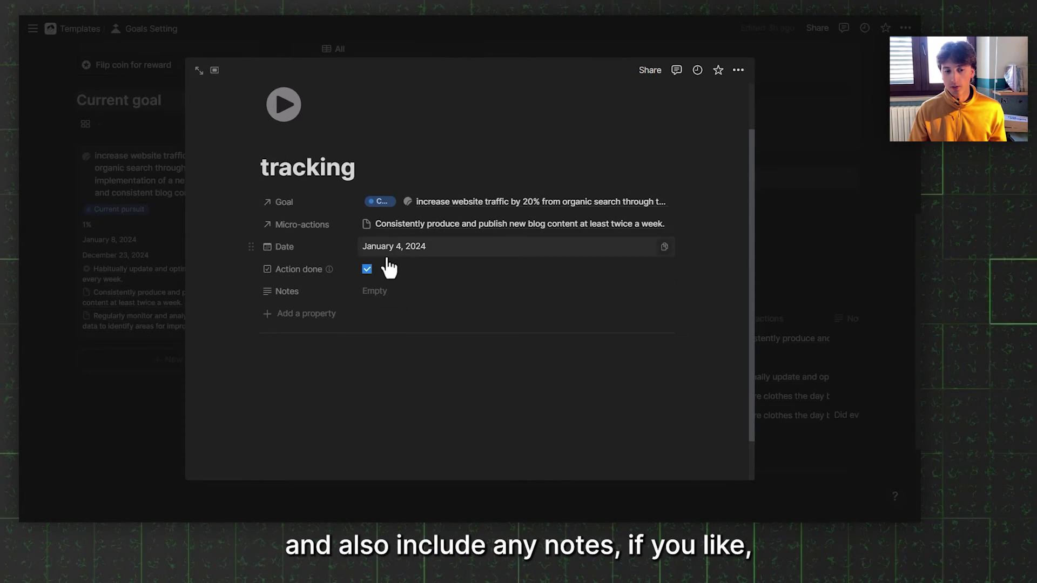
# - Add the daily goal focus "increase website traffic by 20%" to the Daily goal highlight
pyautogui.scroll(1, 463, 412)
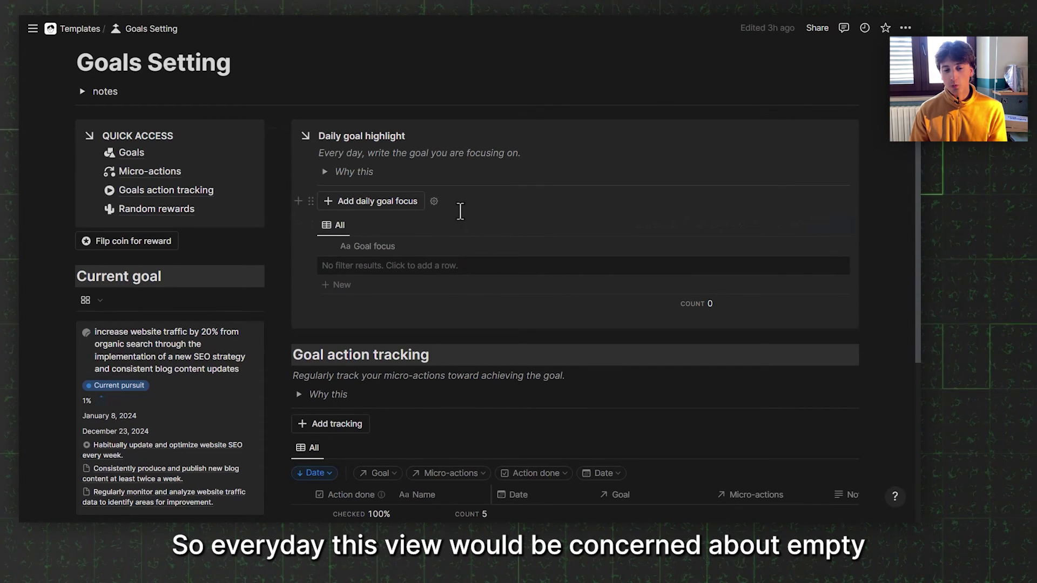
pyautogui.click(372, 201)
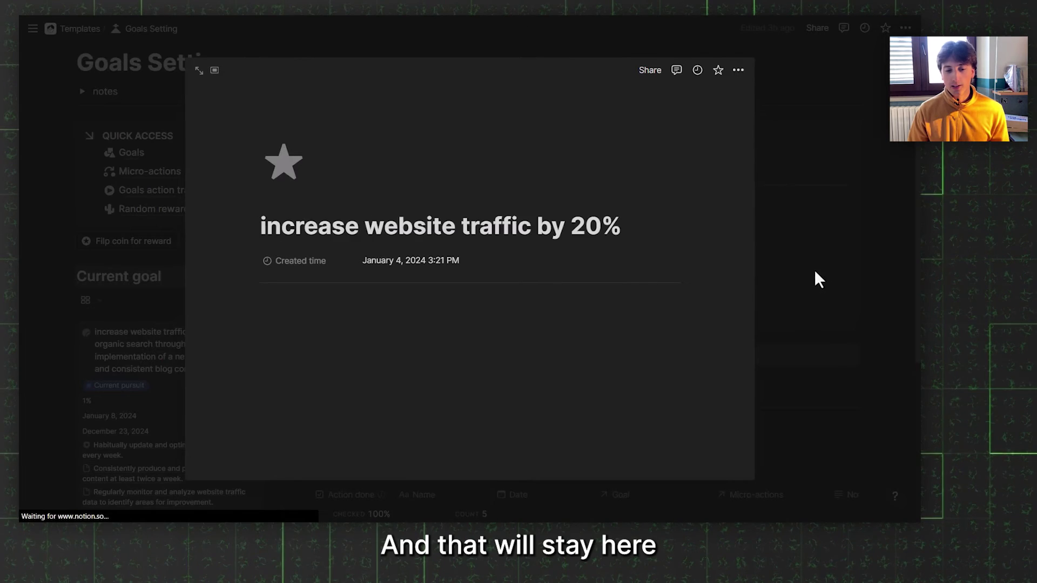
pyautogui.click(815, 278)
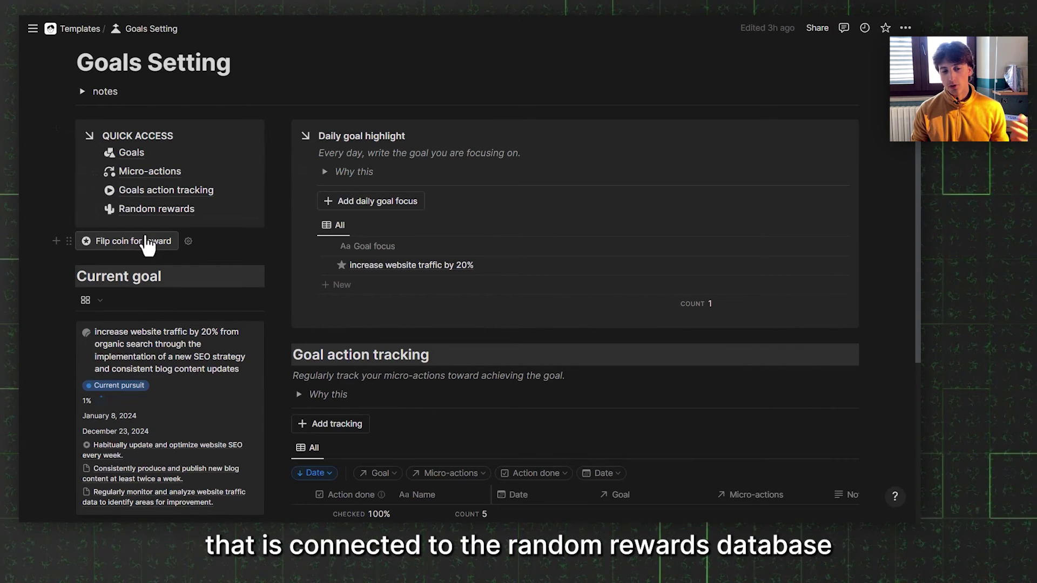
# - Switch to Pipedream and examine the Random reward generation workflow's trigger, coin-flip code and update_page configuration
pyautogui.moveTo(150, 213)
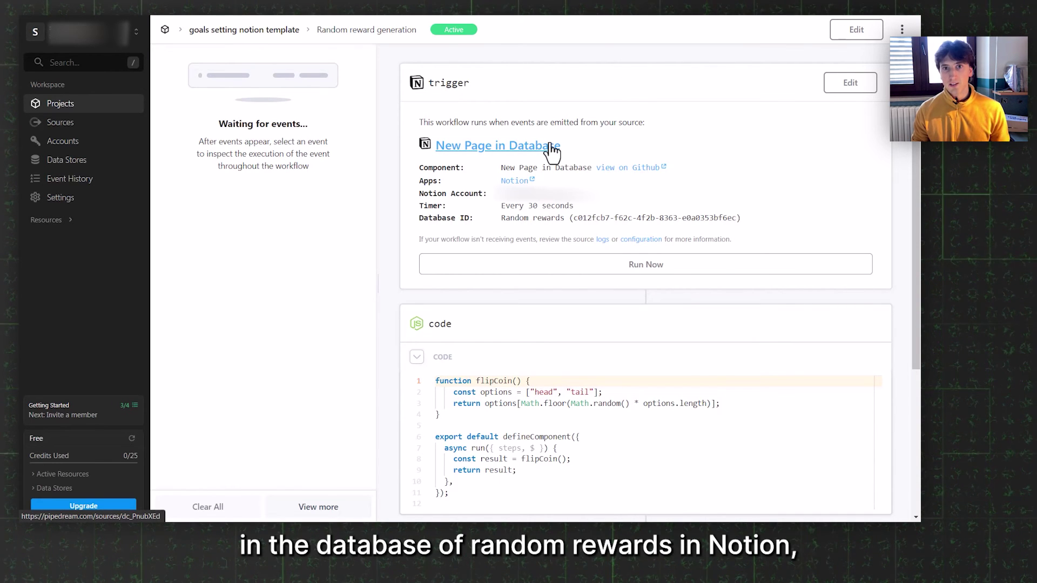
pyautogui.scroll(-3, 552, 152)
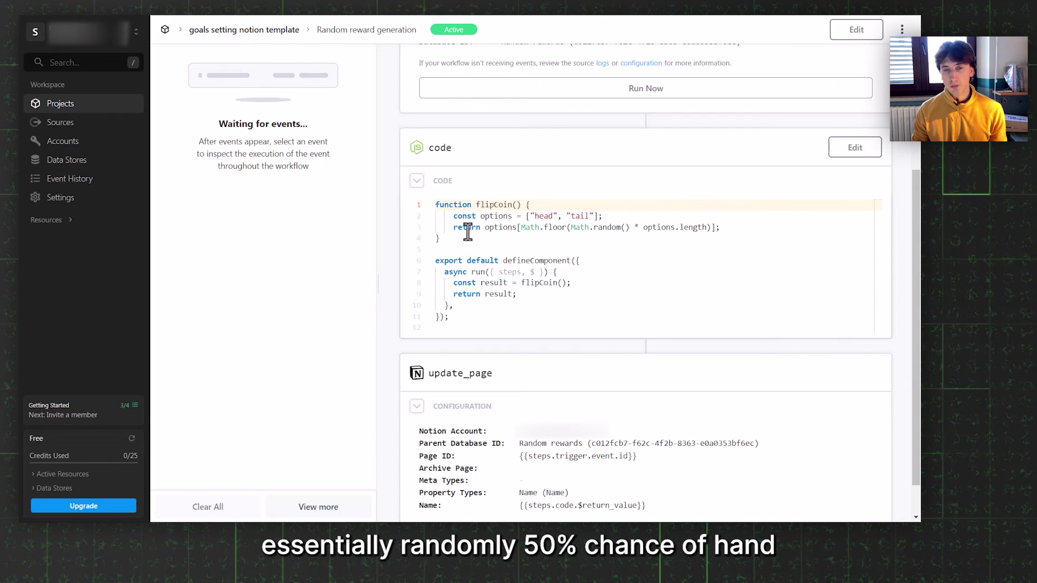
pyautogui.scroll(-1, 491, 331)
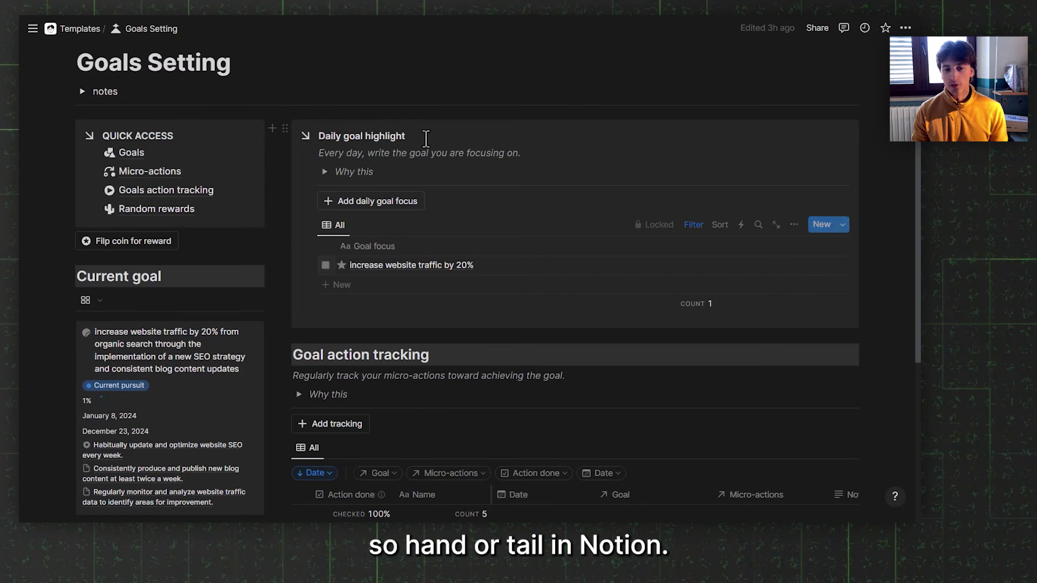
pyautogui.click(319, 250)
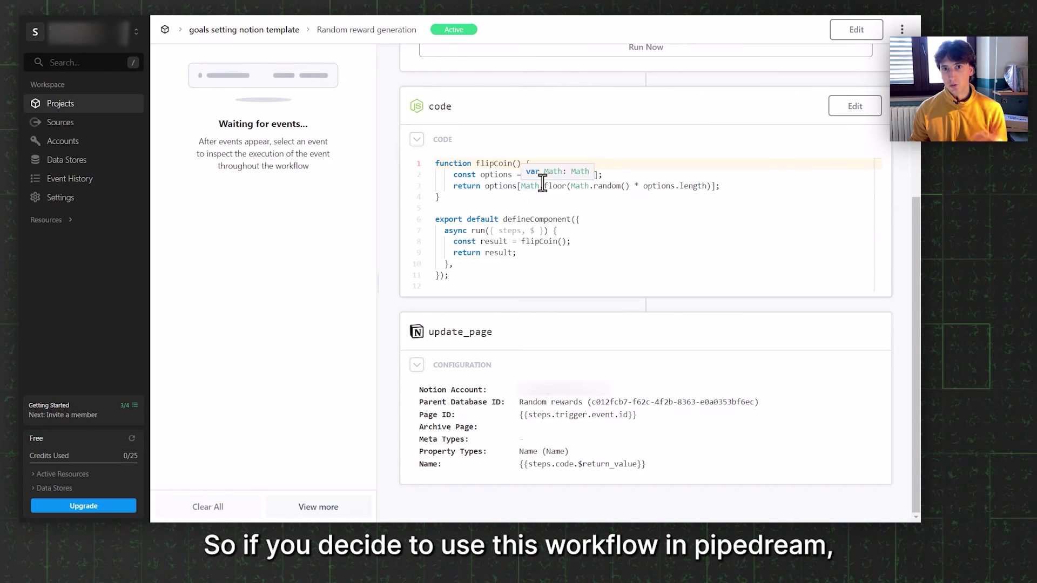
pyautogui.scroll(4, 607, 318)
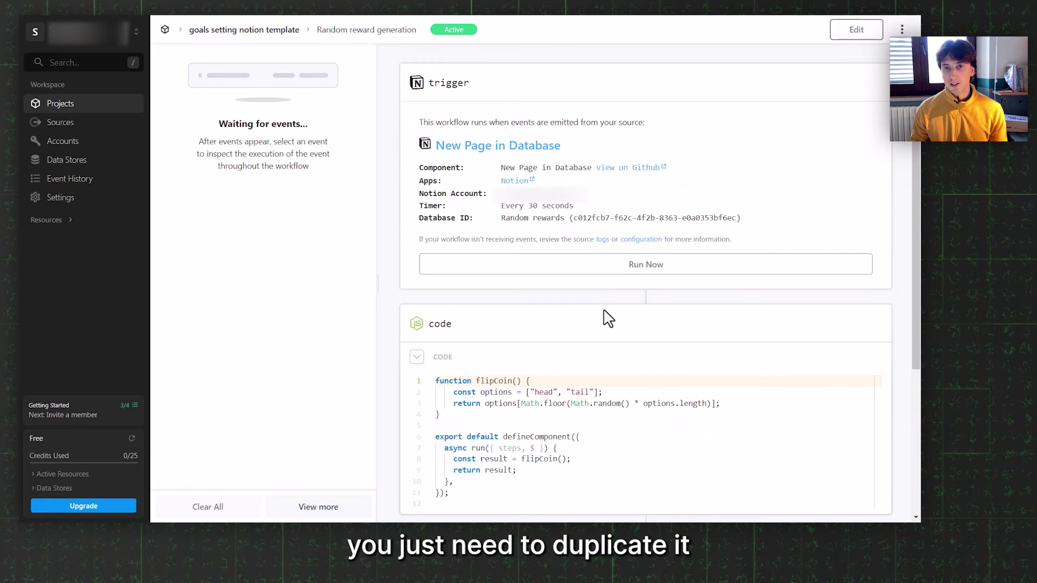
# - Open the workflow's trigger for editing and examine its Notion account, timer and database ID settings
pyautogui.moveTo(827, 92)
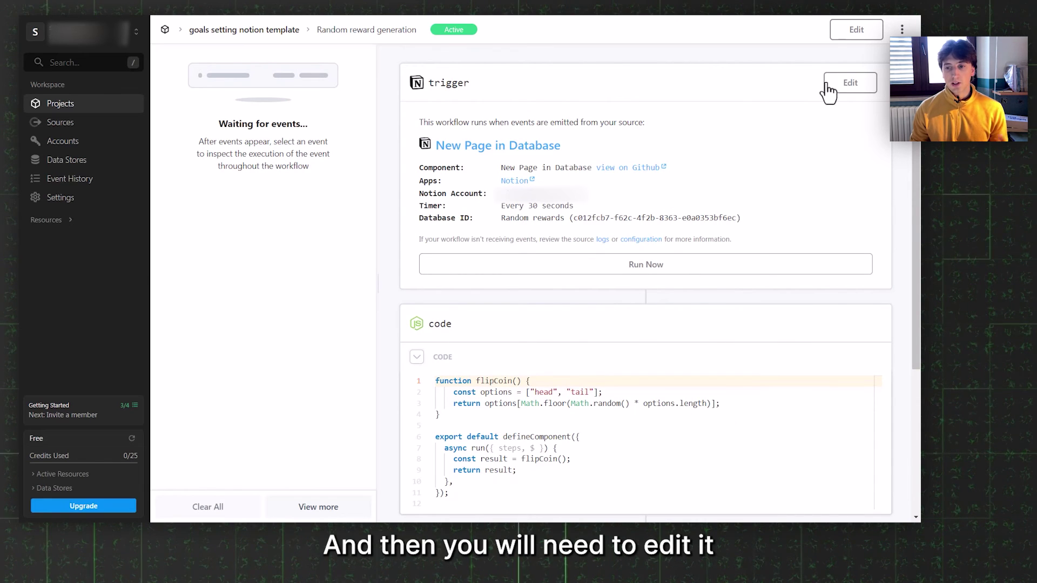
pyautogui.click(862, 84)
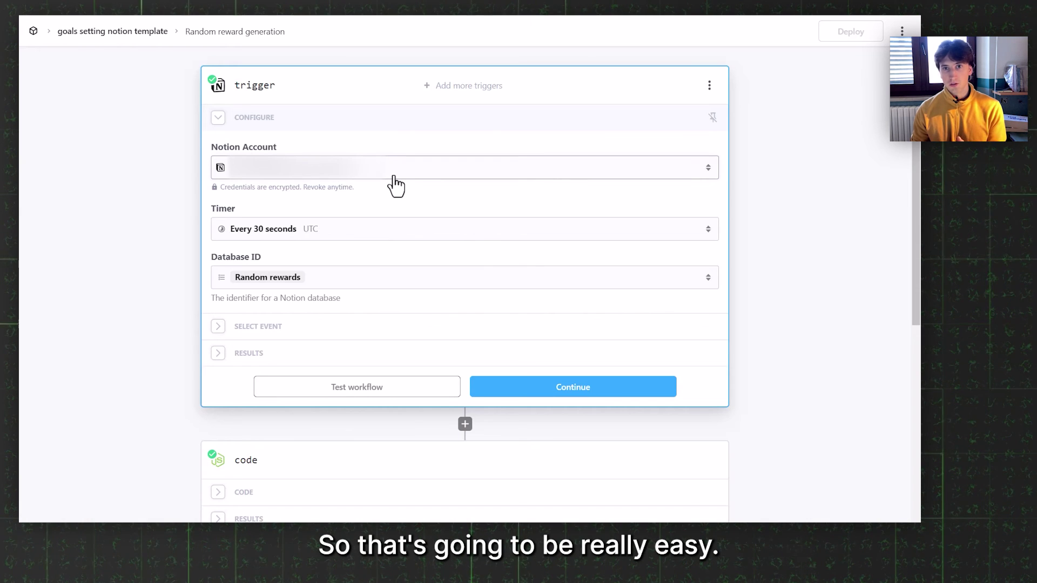
pyautogui.scroll(-1, 395, 183)
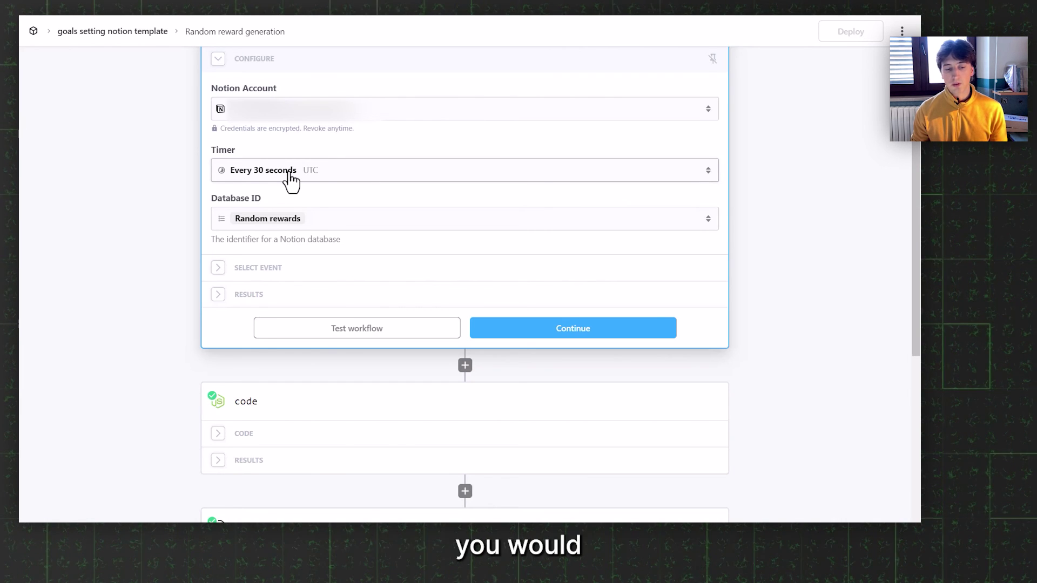
pyautogui.scroll(-1, 290, 172)
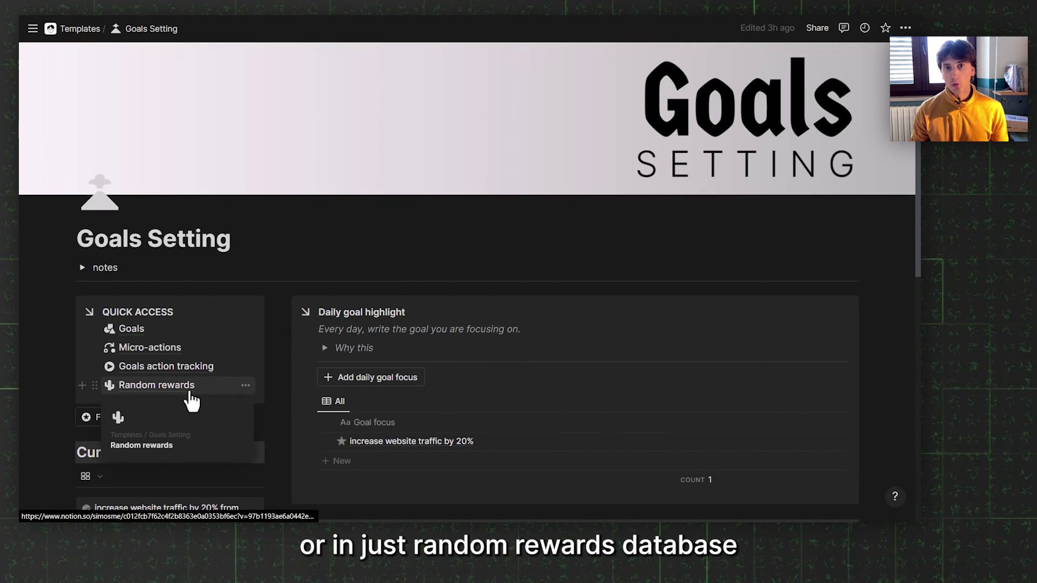
# - Check the Goals Setting page's connections in Notion and review the code and update_page steps in the Pipedream workflow
pyautogui.click(906, 28)
pyautogui.scroll(-3, 868, 273)
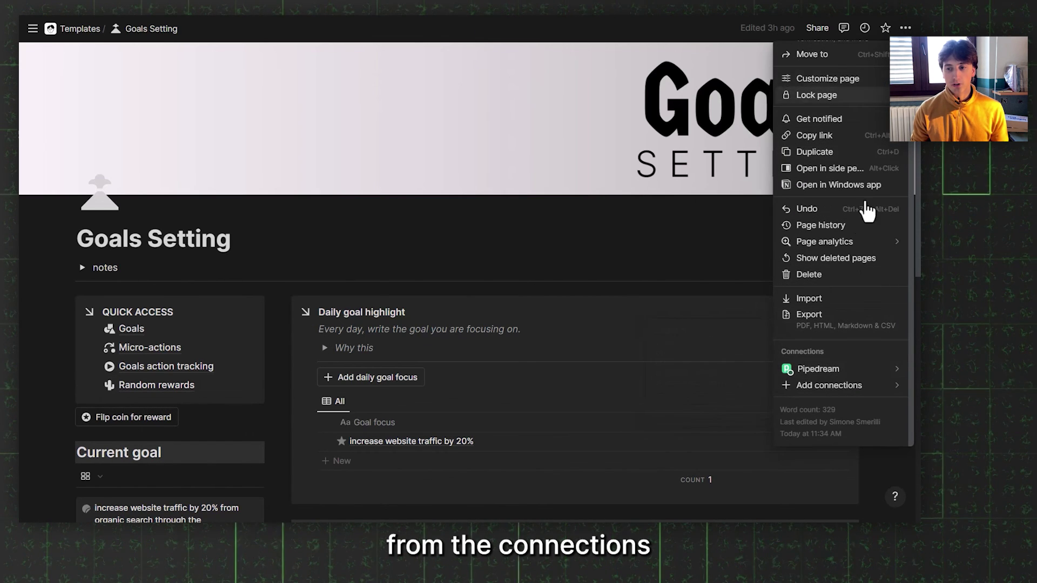
pyautogui.moveTo(840, 385)
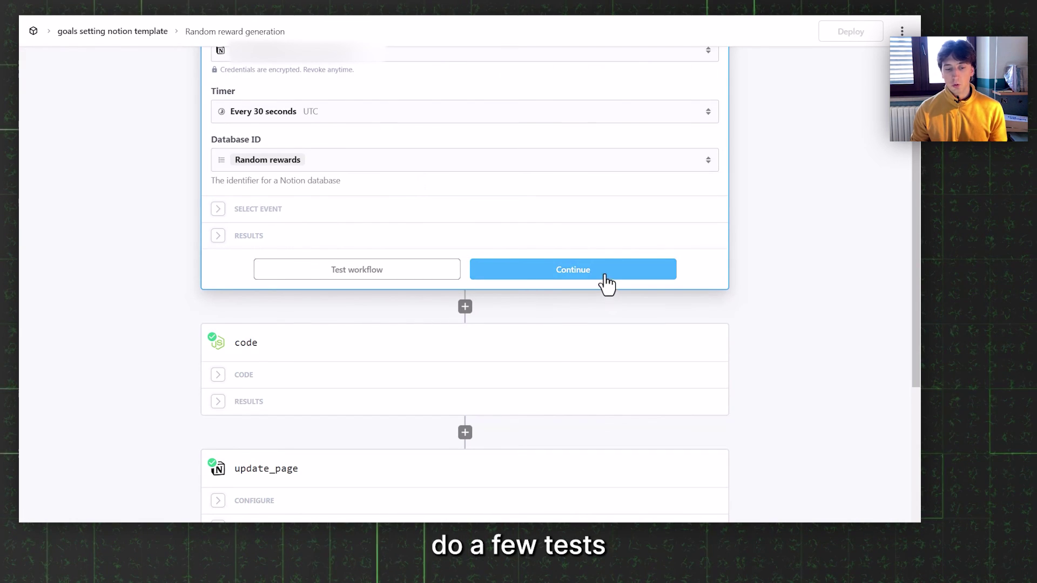
pyautogui.scroll(-2, 603, 282)
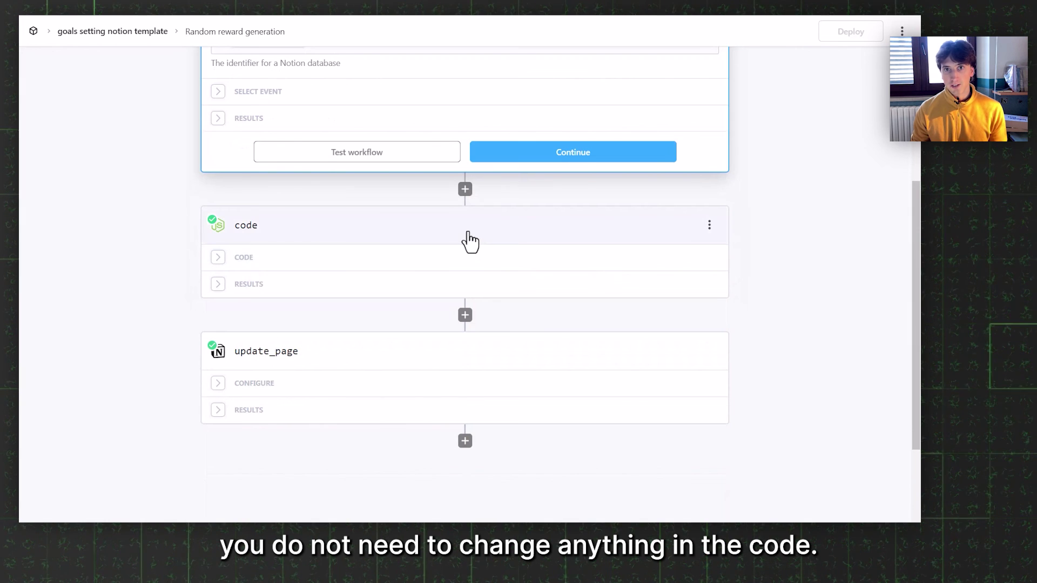
# - Delete the "head" entry from the Random rewards database in Notion and return to the Goals Setting page
pyautogui.scroll(-2, 467, 240)
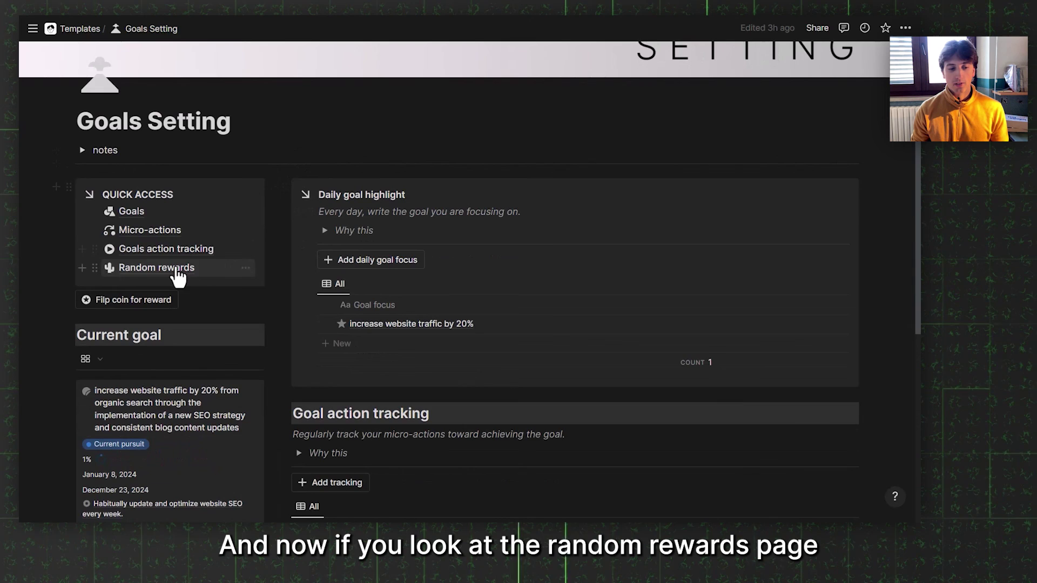
pyautogui.click(280, 338)
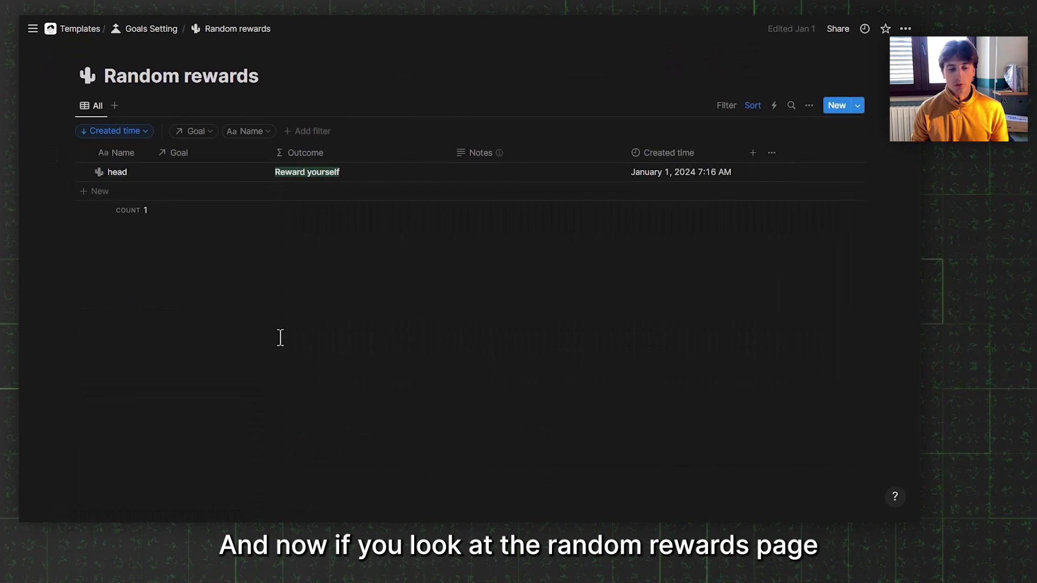
pyautogui.click(311, 181)
pyautogui.click(347, 106)
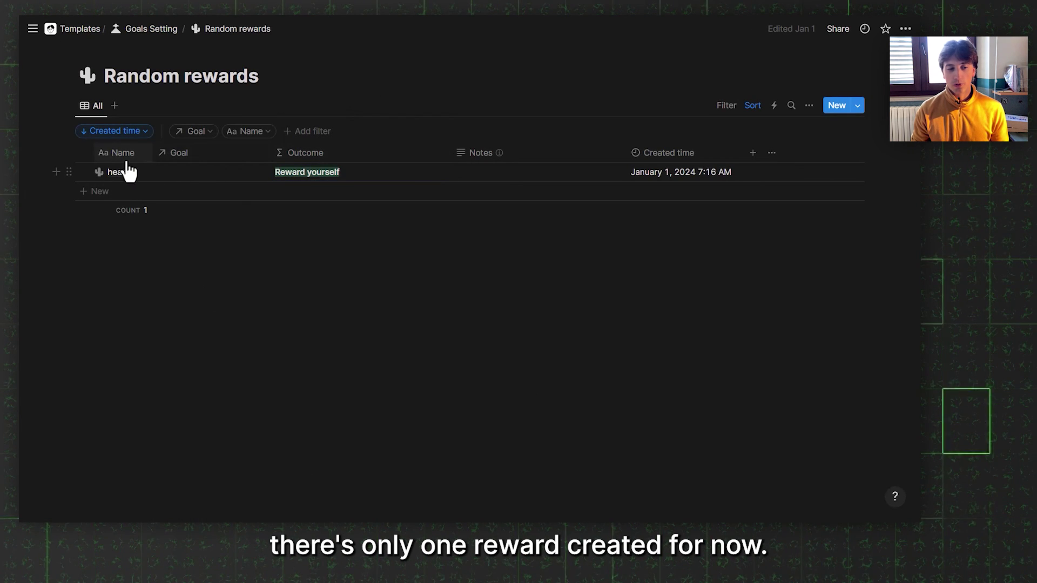
pyautogui.click(83, 172)
pyautogui.press('Delete')
pyautogui.click(162, 30)
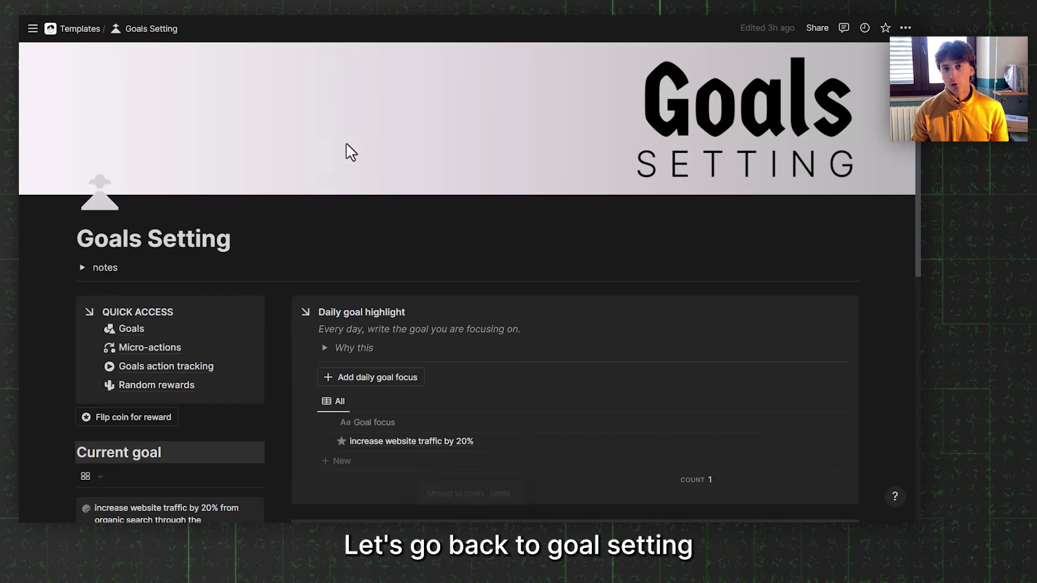
# - Flip the coin for a reward and link the generated reward entry to the website traffic goal
pyautogui.scroll(-2, 180, 259)
pyautogui.click(140, 300)
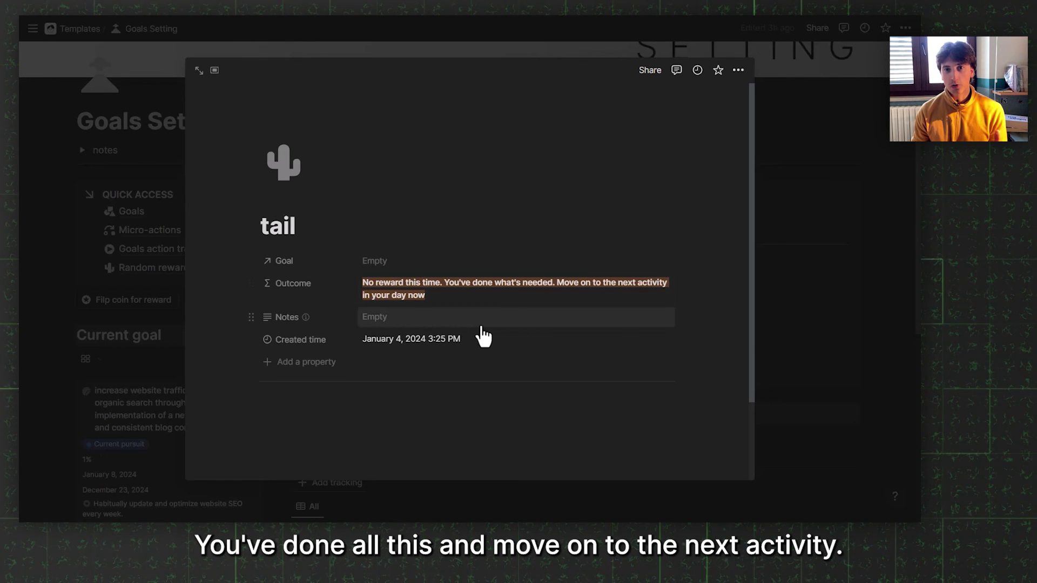
pyautogui.click(421, 261)
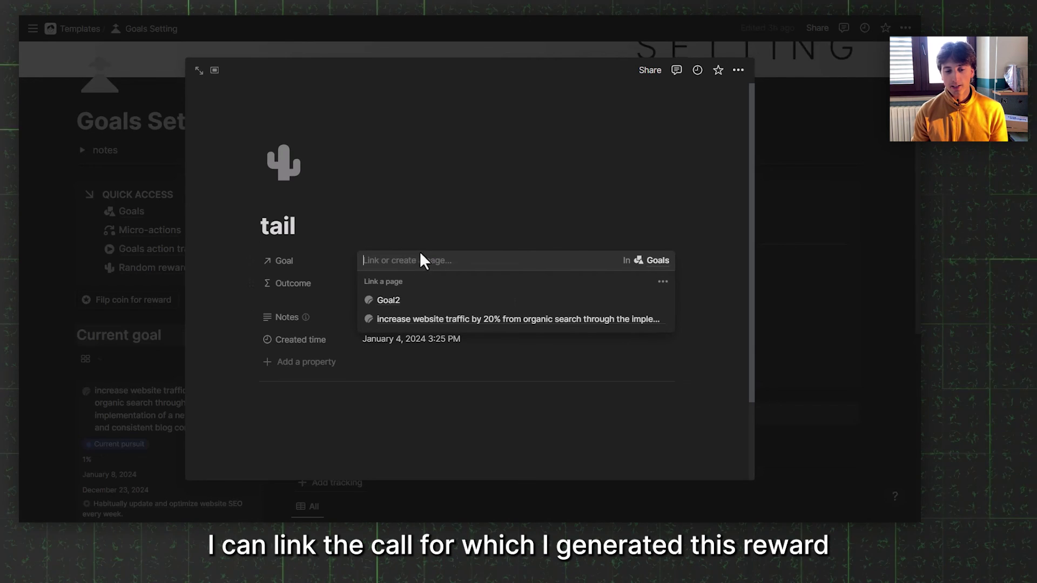
pyautogui.click(426, 319)
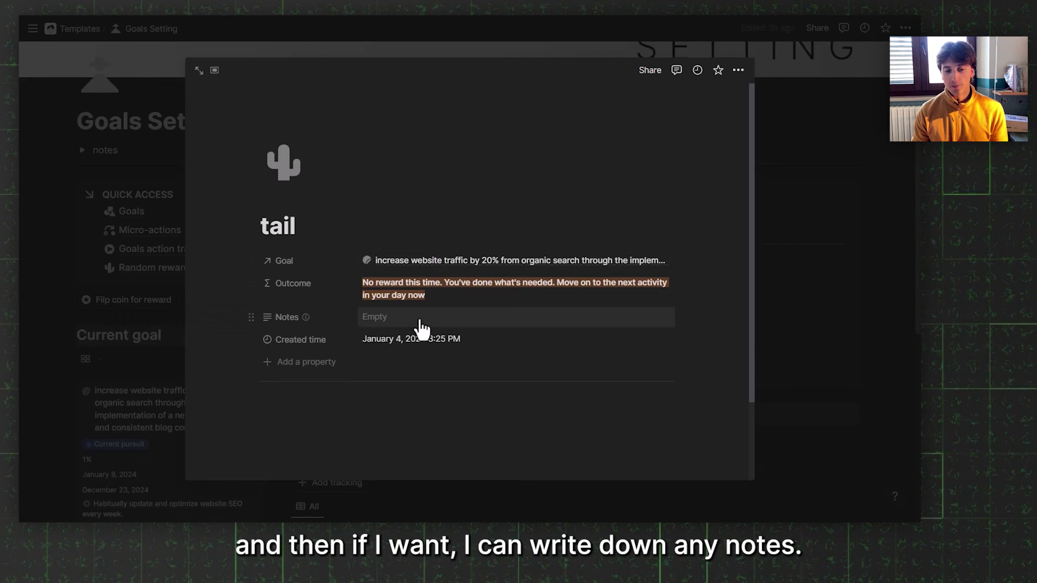